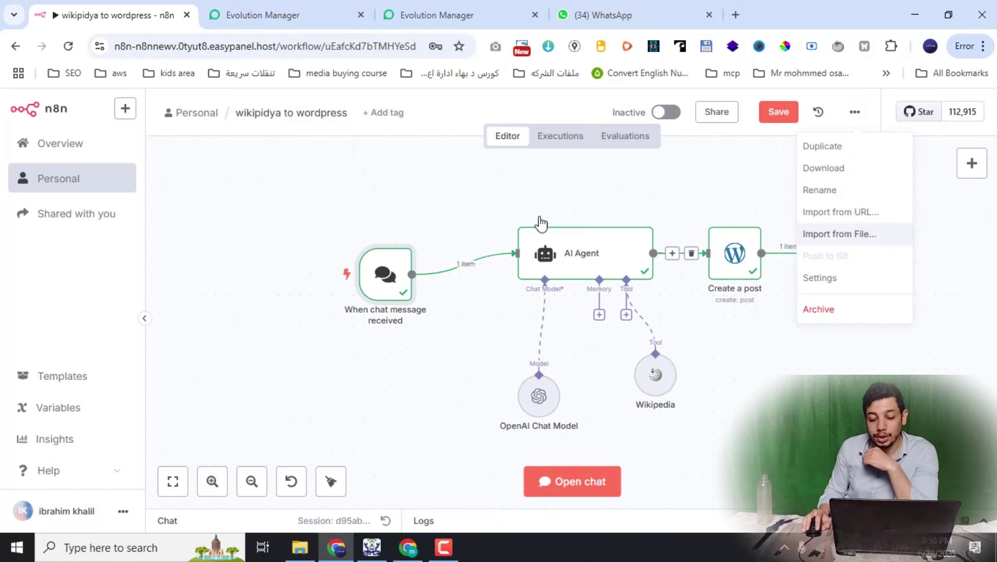
# Step: Dismiss the workflow options and open the chat from the When chat message received trigger
pyautogui.click(515, 190)
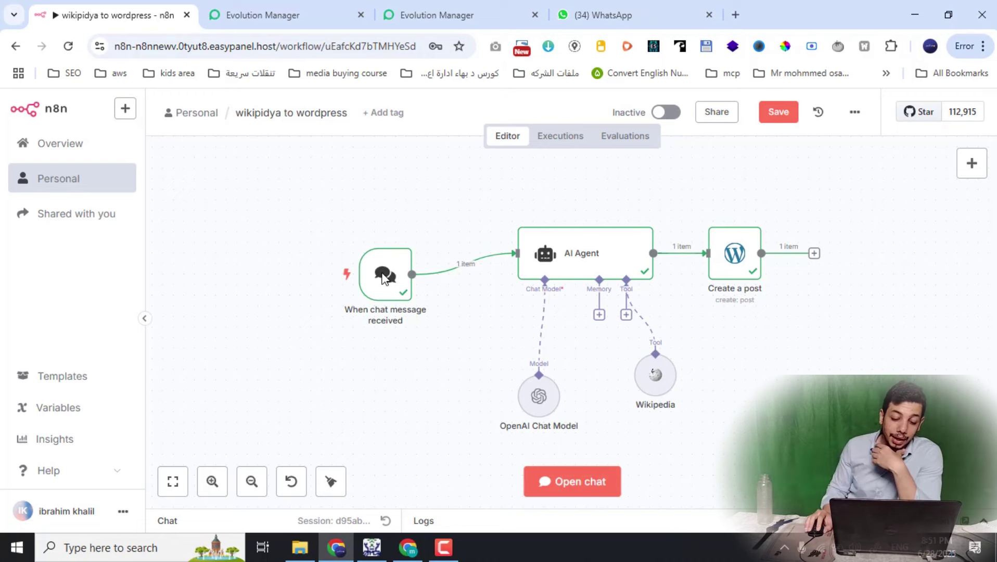
pyautogui.moveTo(385, 275)
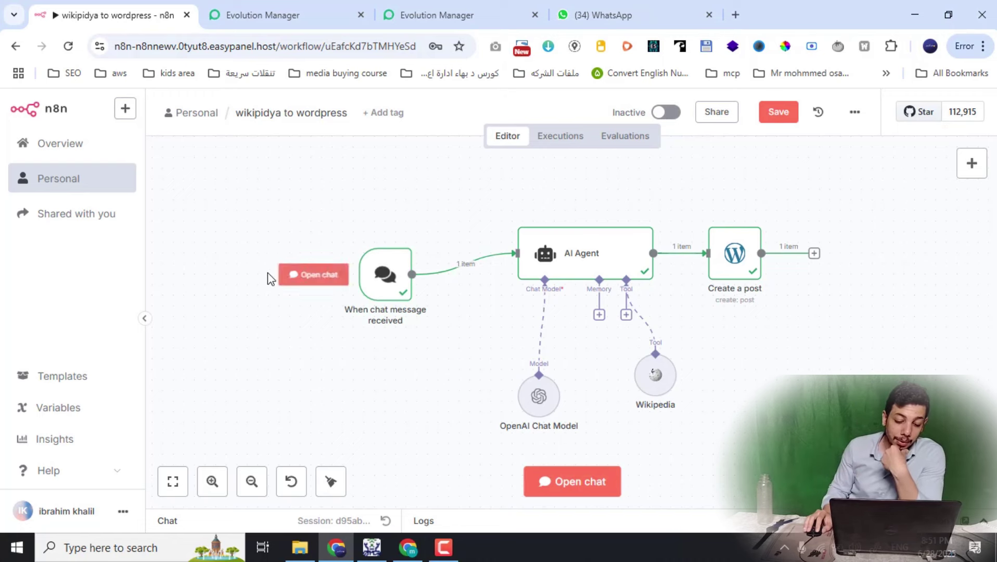
pyautogui.click(333, 281)
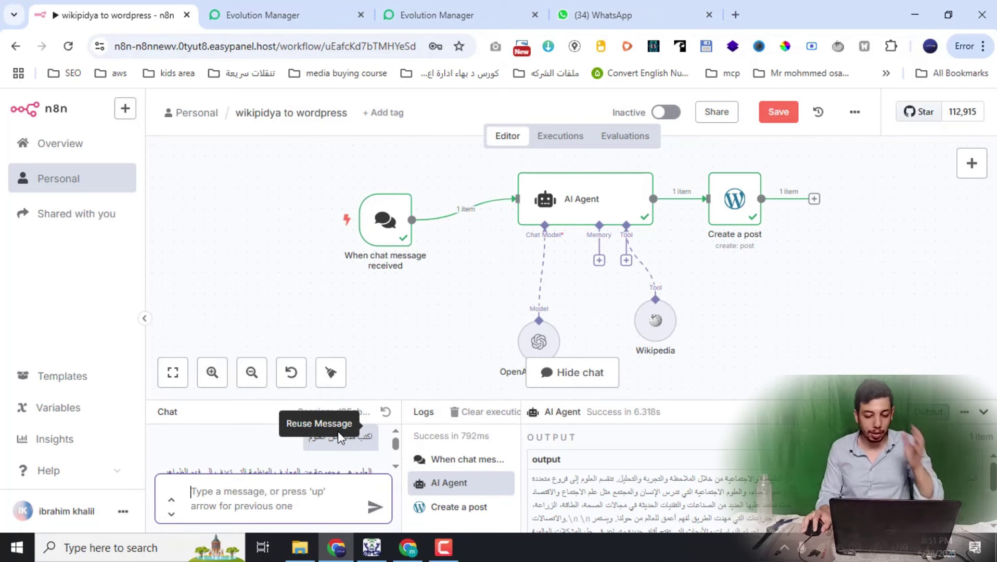
# Step: Review the system message in the AI Agent node's options and return to the canvas
pyautogui.doubleClick(567, 206)
pyautogui.scroll(-3, 507, 320)
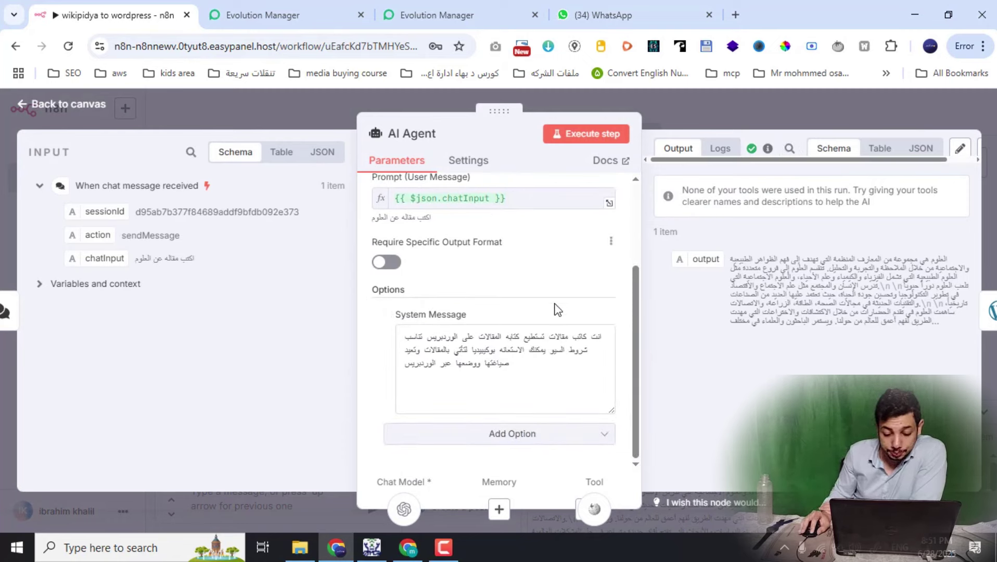
pyautogui.moveTo(543, 365); pyautogui.dragTo(595, 337)
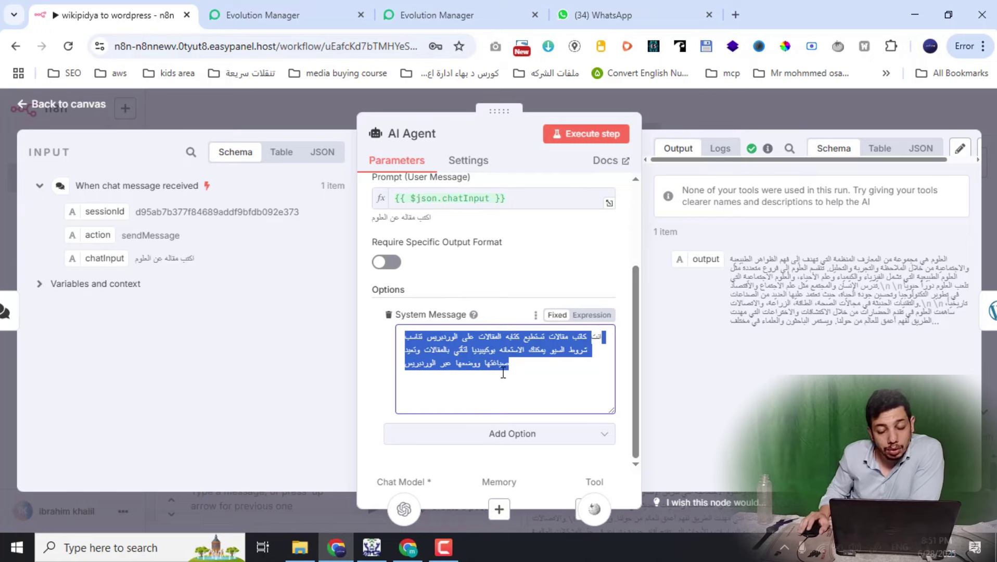
pyautogui.doubleClick(461, 358)
pyautogui.tripleClick(461, 358)
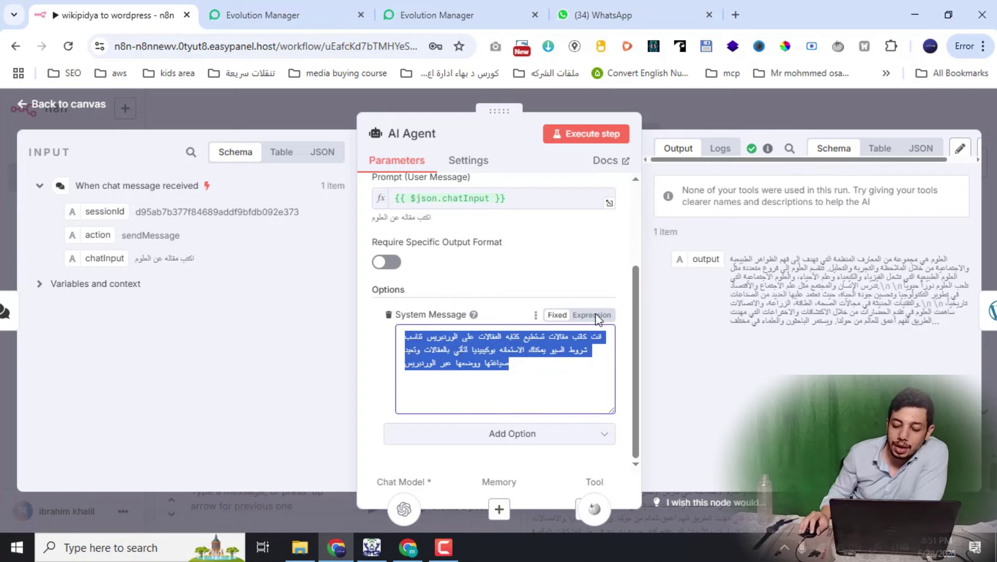
pyautogui.click(810, 126)
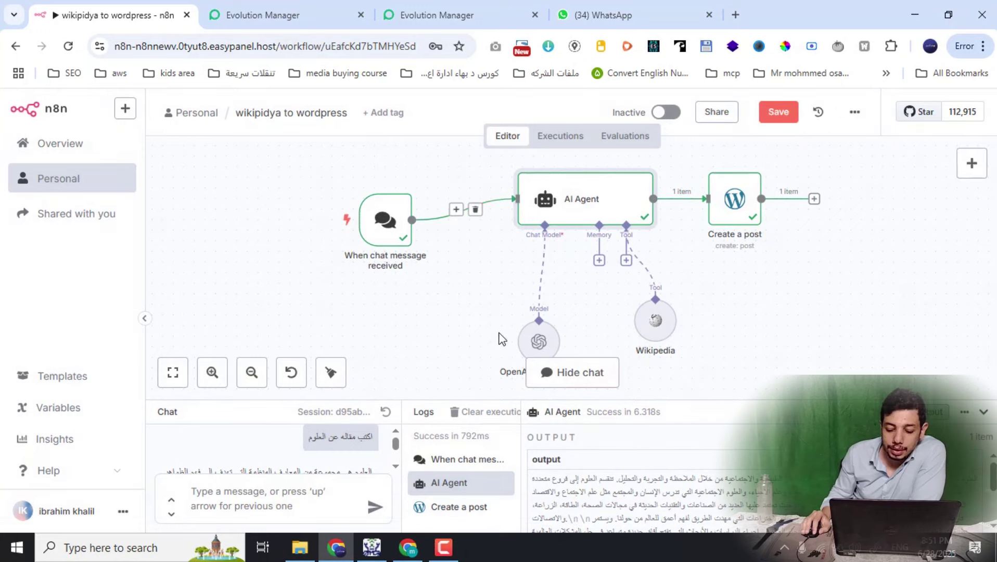
# Step: Move the OpenAI Chat Model node closer beneath the AI Agent and search the node library for "openrou" without adding anything
pyautogui.moveTo(538, 341); pyautogui.dragTo(498, 298)
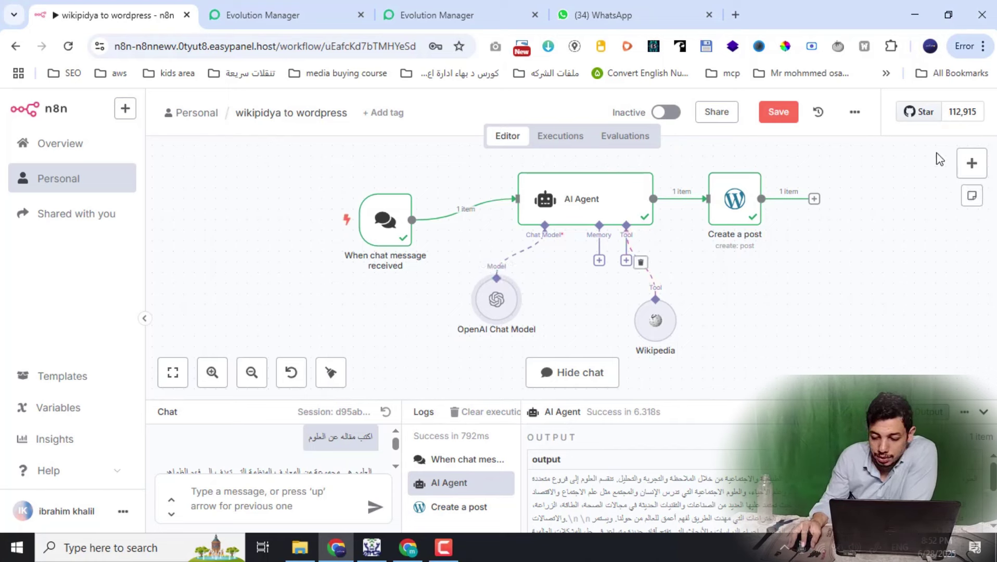
pyautogui.click(970, 163)
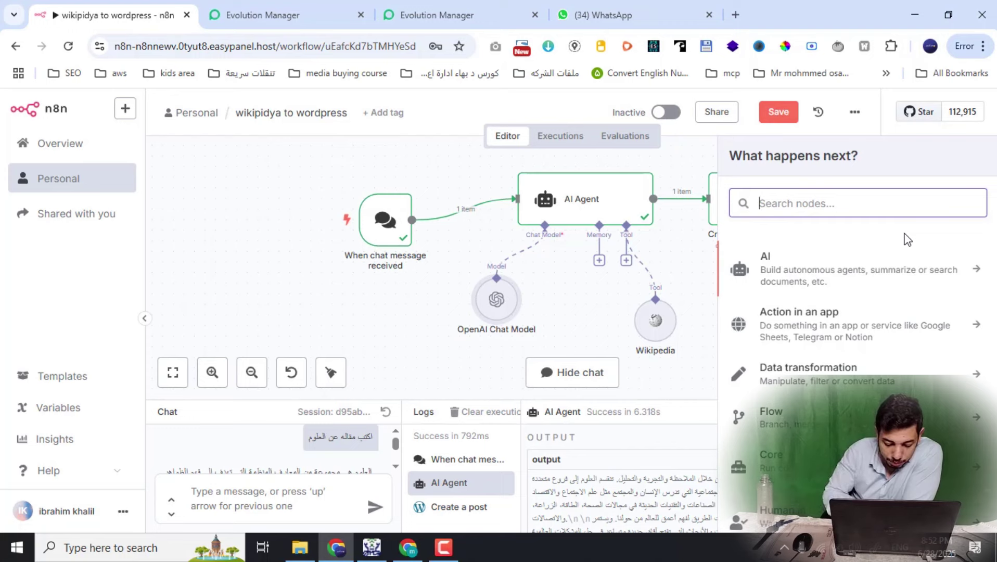
pyautogui.write('openro')
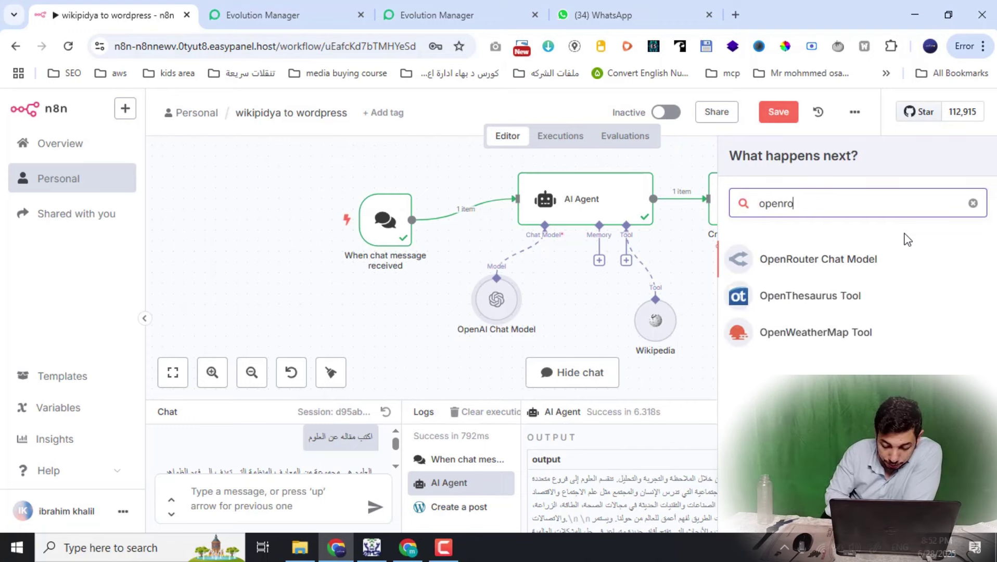
pyautogui.write('u')
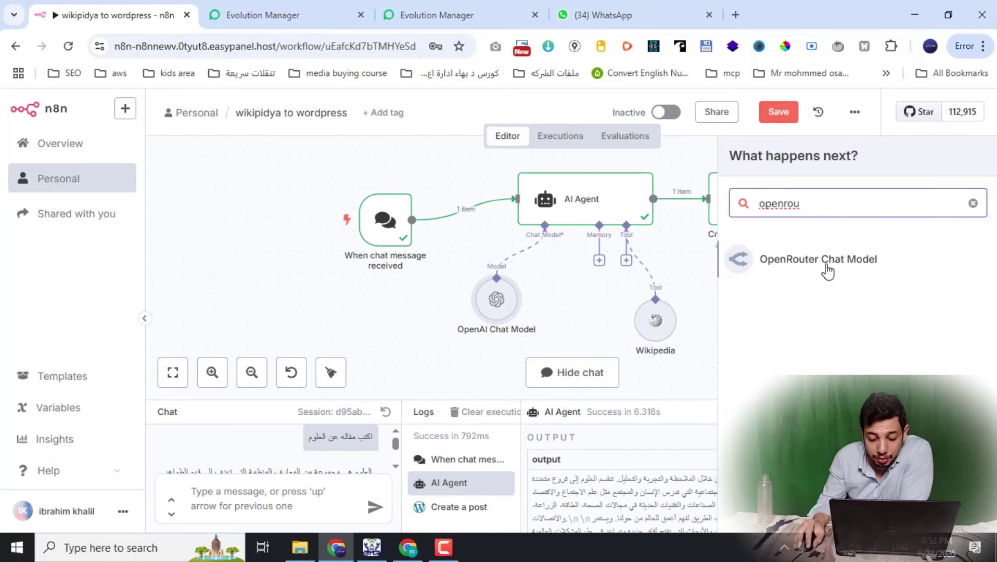
pyautogui.click(435, 318)
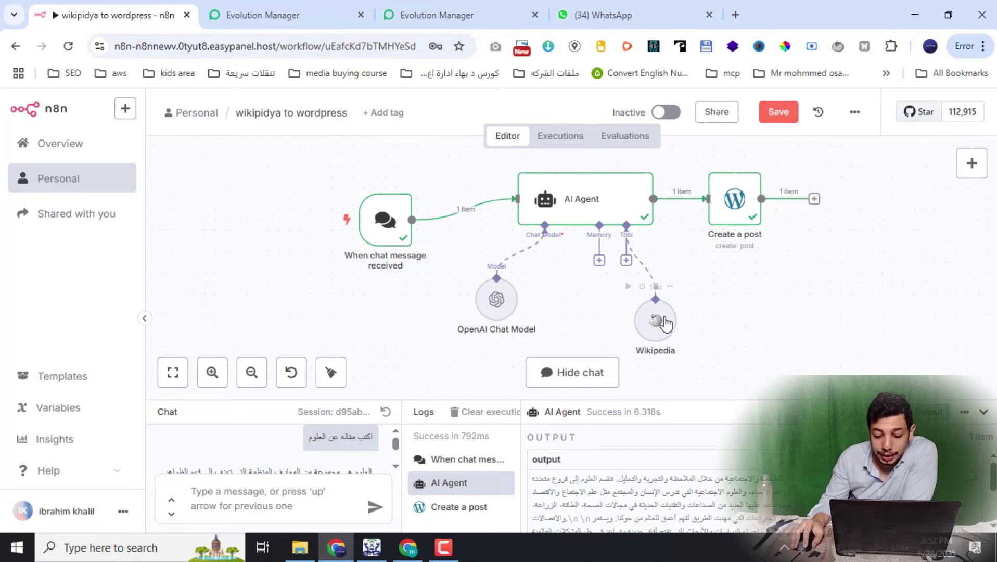
# Step: Align the Wikipedia node level with the OpenAI Chat Model node and search the agent's available tools for "wik" without adding one
pyautogui.moveTo(666, 323); pyautogui.dragTo(667, 302)
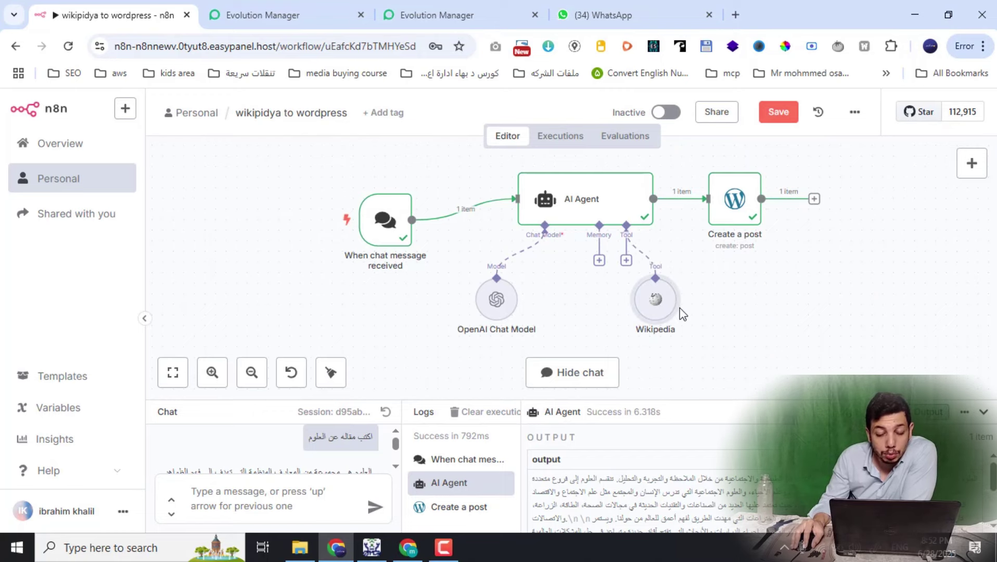
pyautogui.click(650, 267)
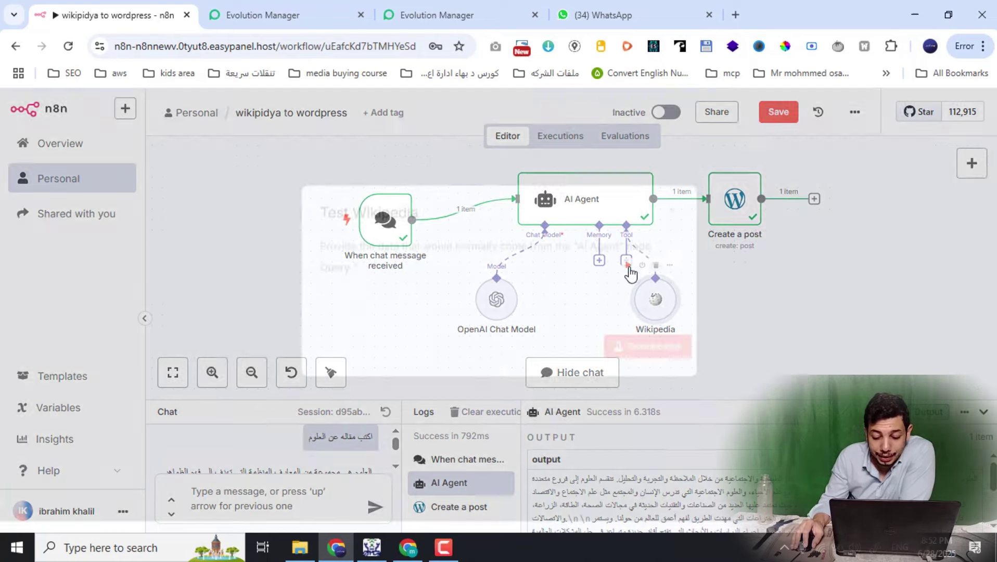
pyautogui.click(672, 220)
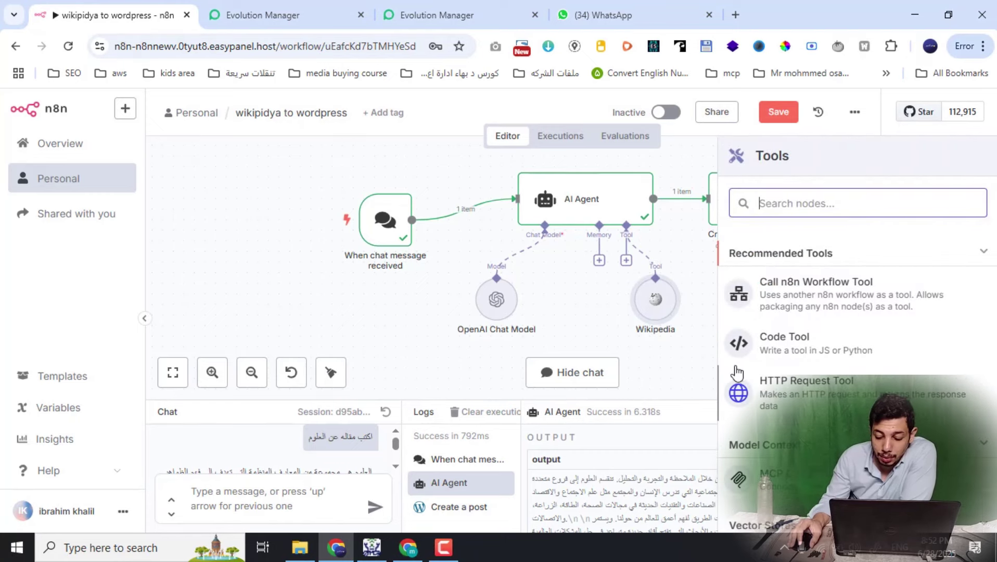
pyautogui.scroll(-3, 796, 351)
pyautogui.write('wik')
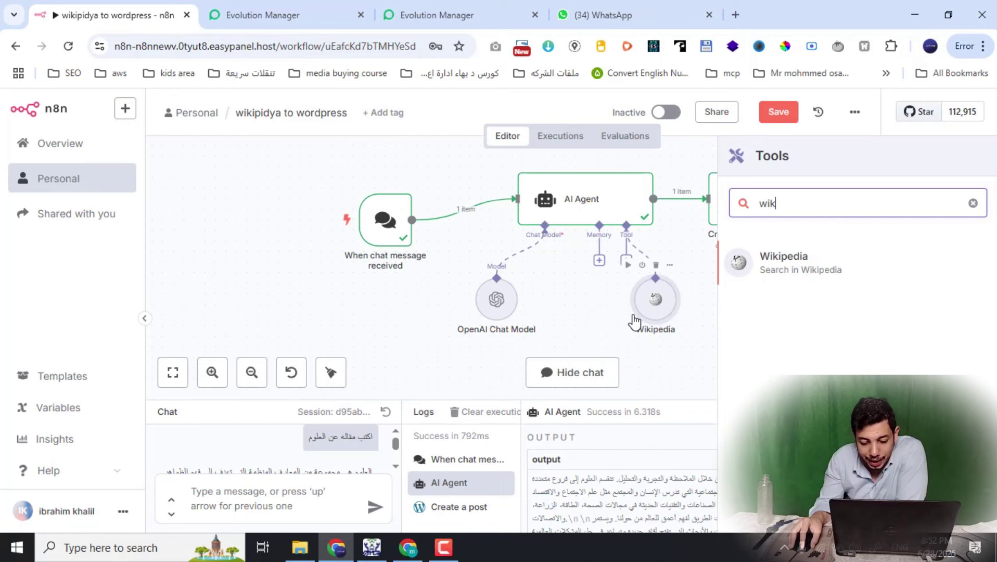
pyautogui.click(581, 319)
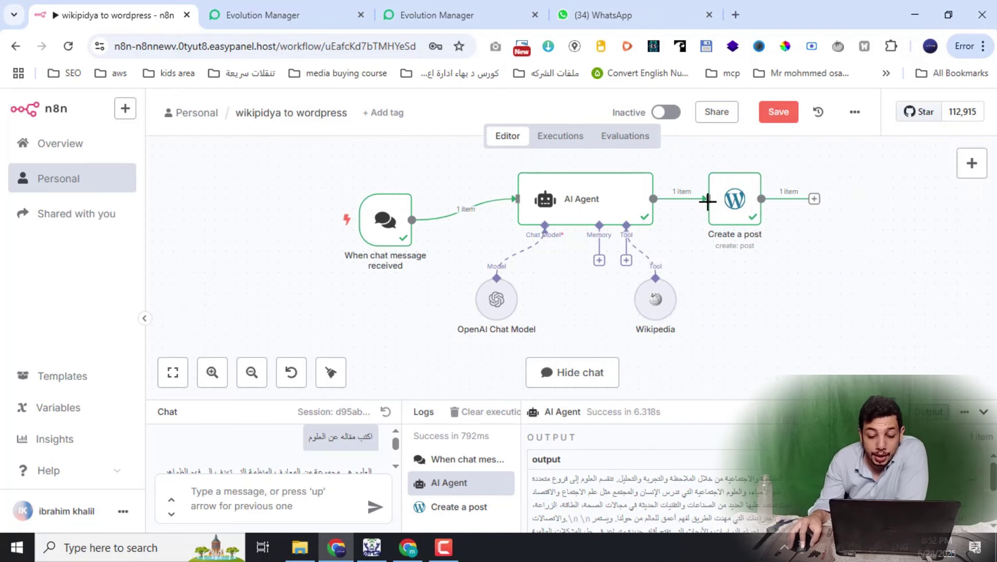
# Step: Move the Create a post node farther from the AI Agent and look at the Reddit thread about the missing Application Password setting
pyautogui.moveTo(733, 208); pyautogui.dragTo(780, 221)
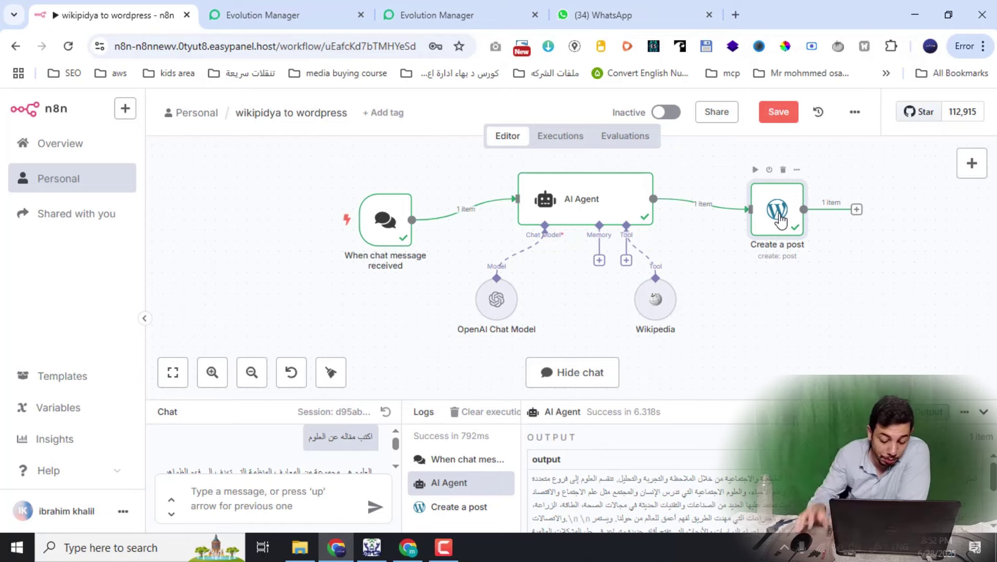
pyautogui.click(408, 547)
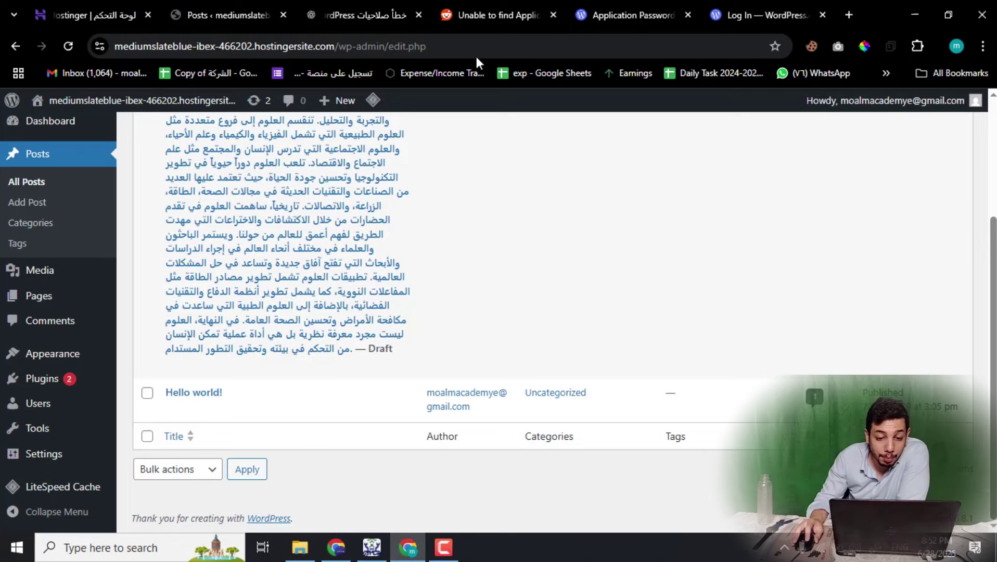
pyautogui.click(499, 15)
pyautogui.scroll(5, 419, 237)
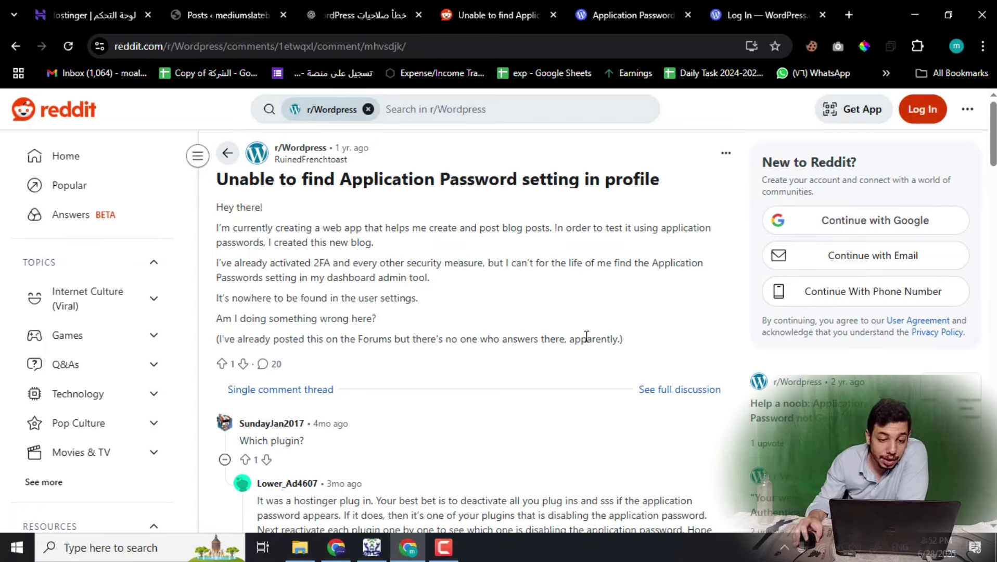
pyautogui.click(336, 547)
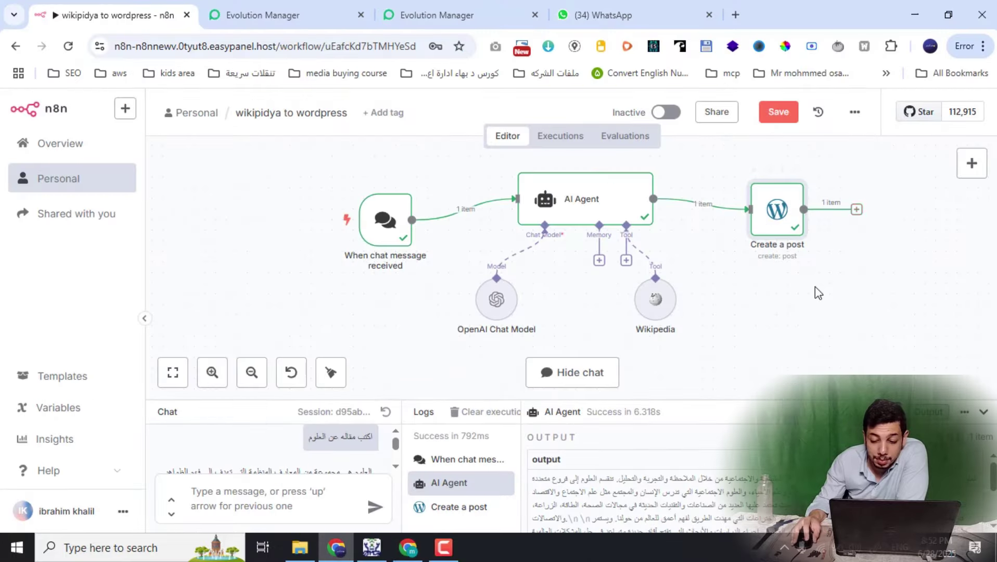
# Step: Shift the Create a post node slightly farther out and browse the Wordpress node's post, page and user actions
pyautogui.moveTo(783, 210); pyautogui.dragTo(790, 213)
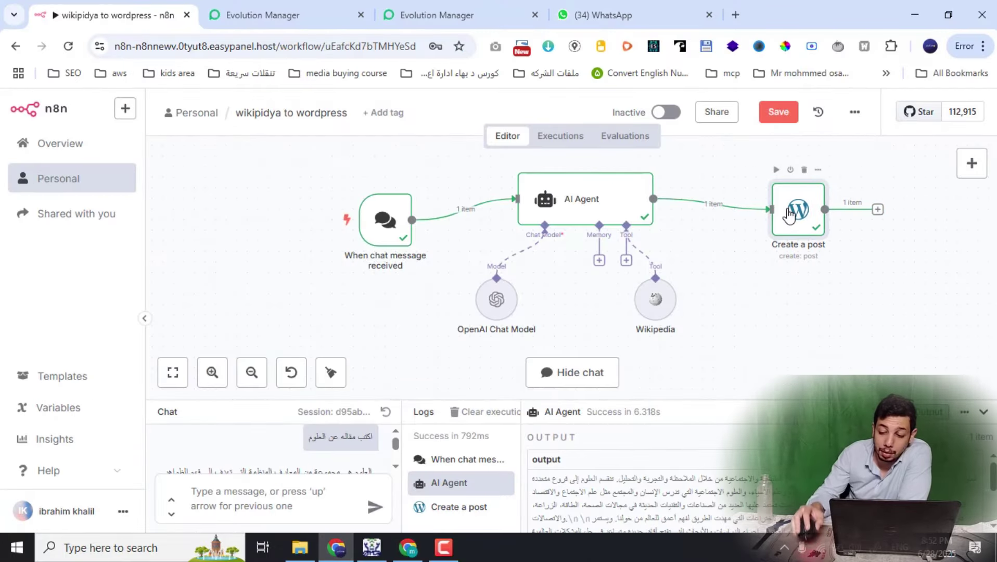
pyautogui.click(971, 163)
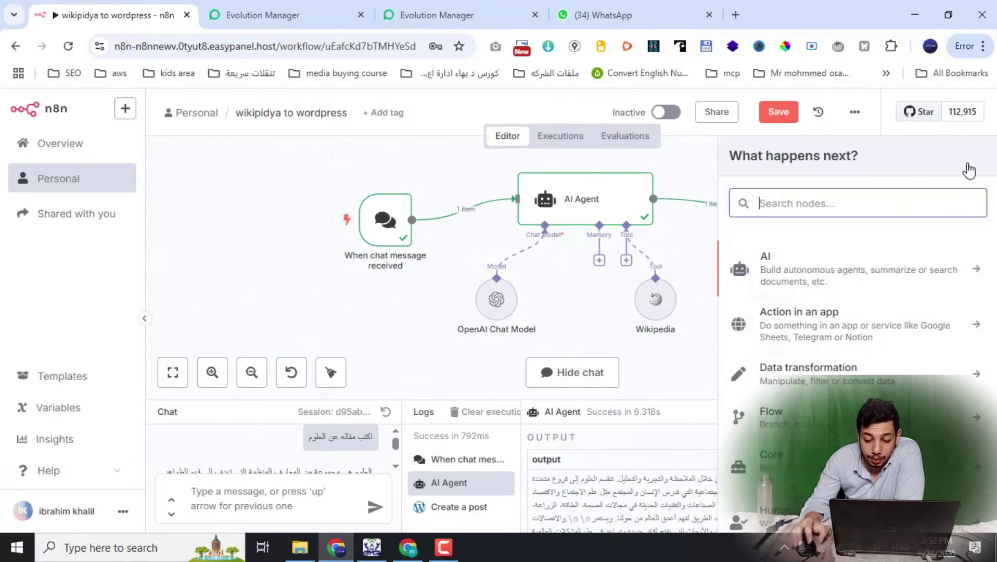
pyautogui.write('wor')
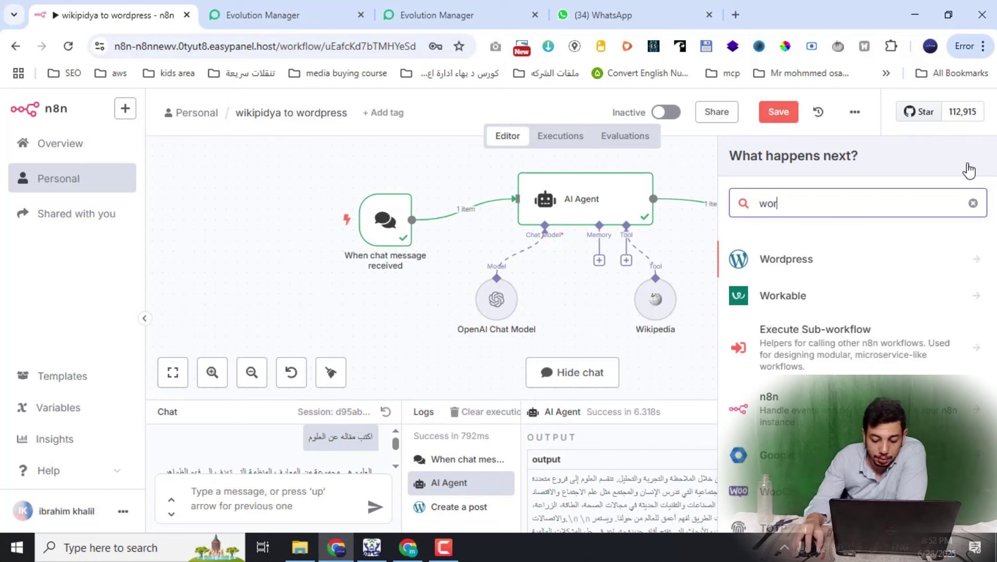
pyautogui.click(799, 260)
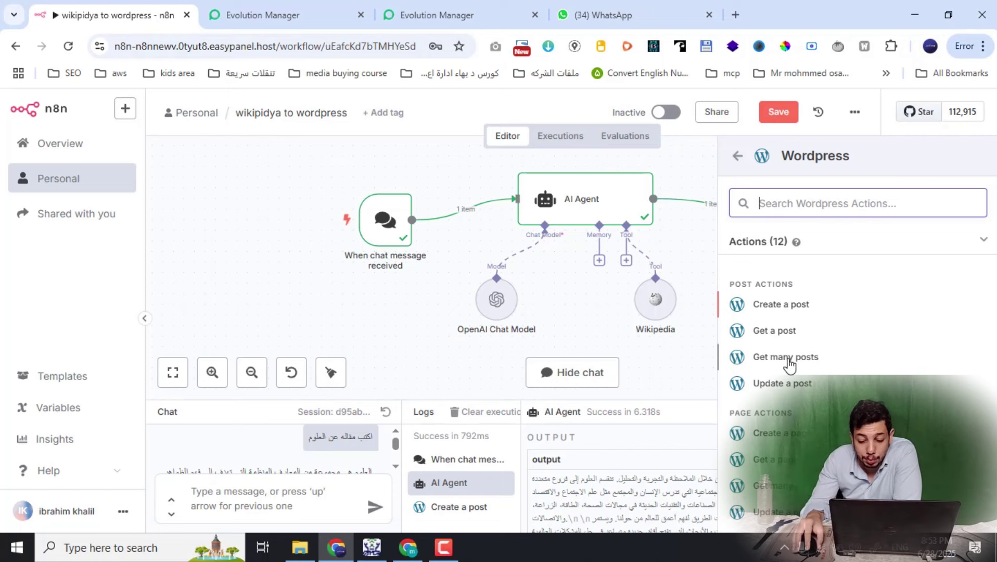
pyautogui.scroll(-3, 815, 394)
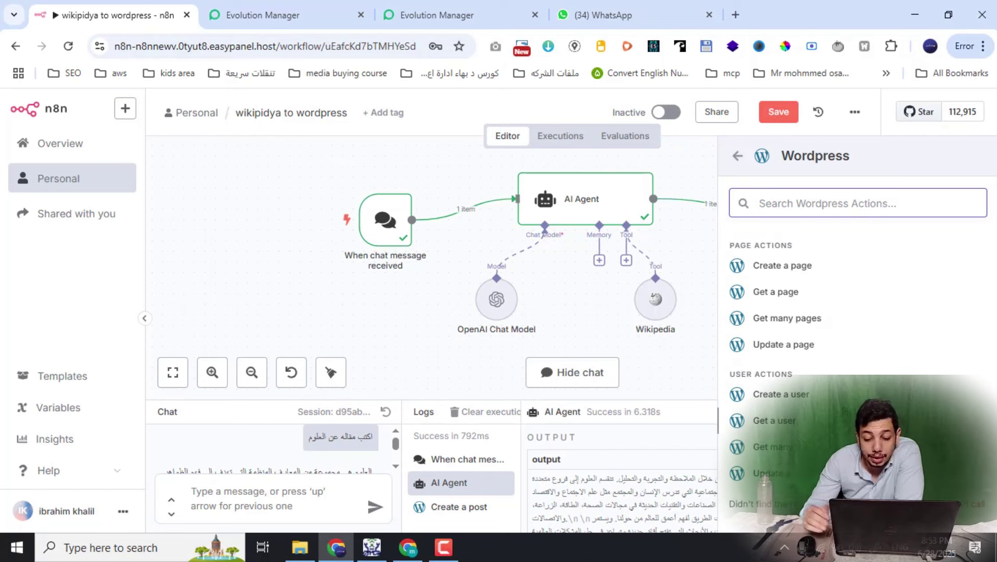
pyautogui.scroll(3, 817, 325)
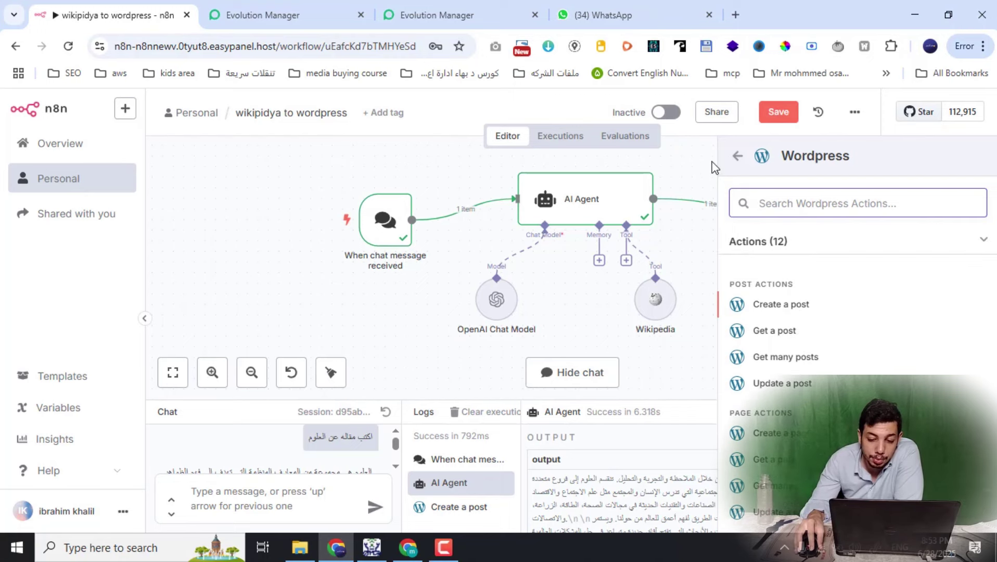
pyautogui.click(693, 160)
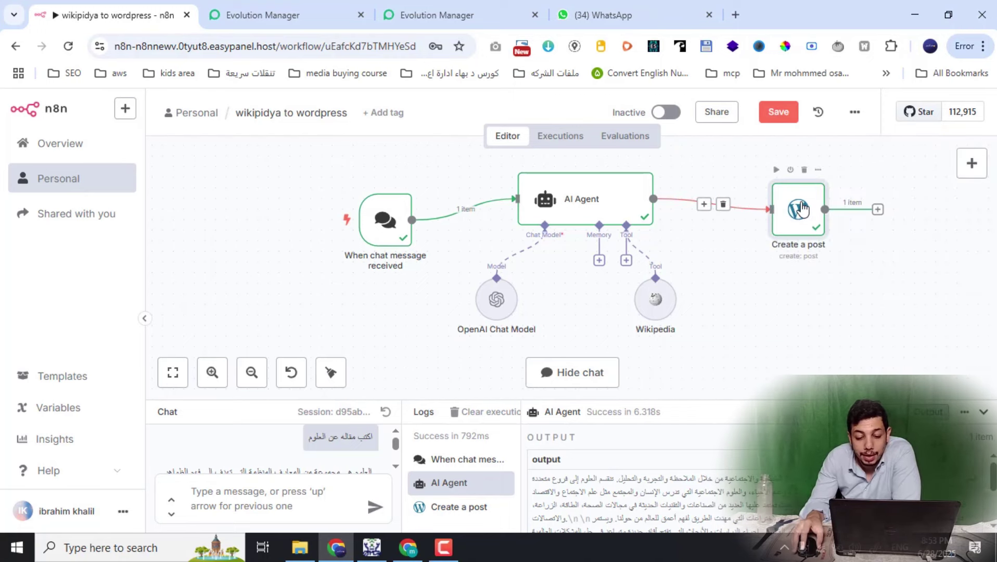
# Step: Start a new Wordpress API credential in the Create a post node and go through its username, password and Wordpress URL fields
pyautogui.doubleClick(802, 208)
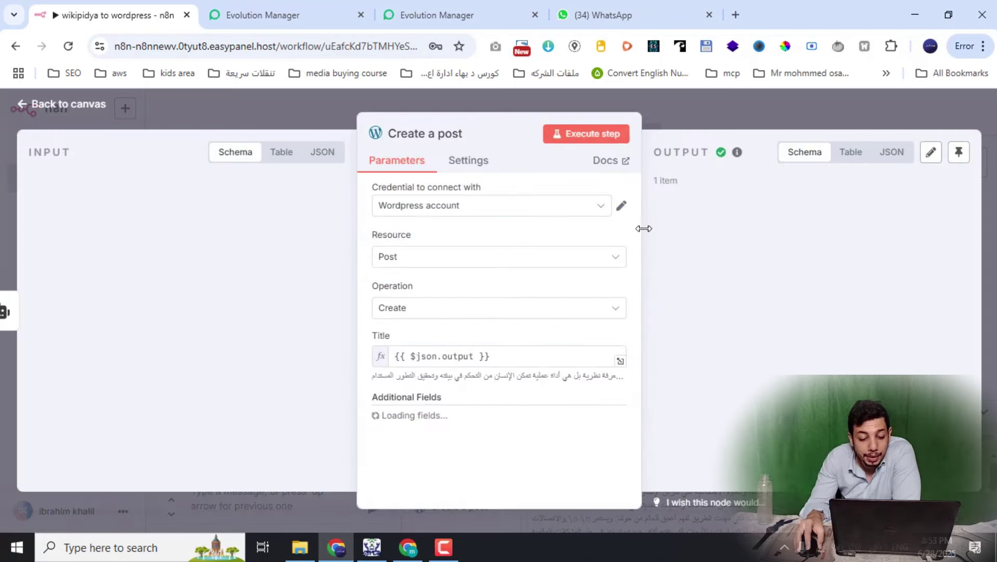
pyautogui.click(460, 207)
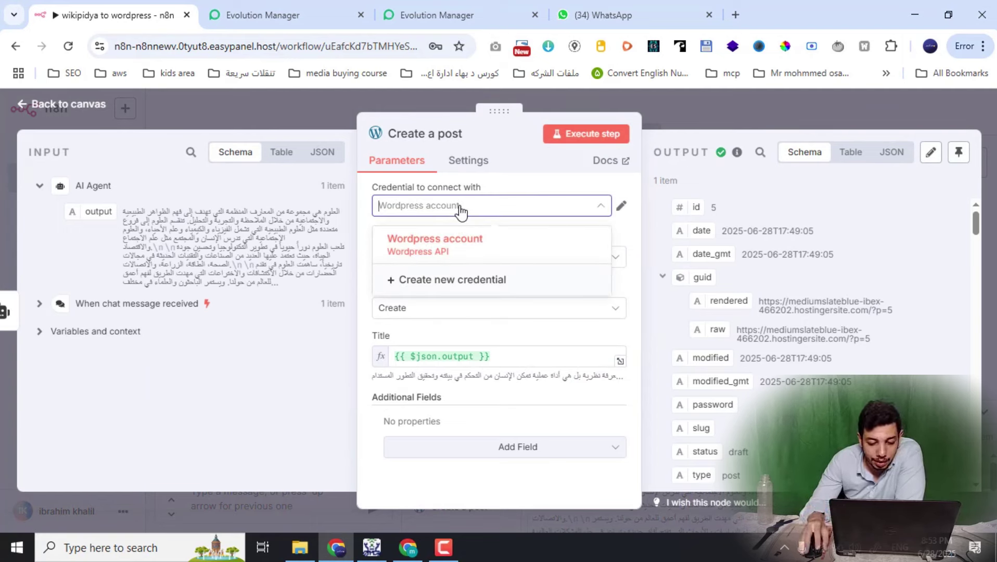
pyautogui.click(428, 282)
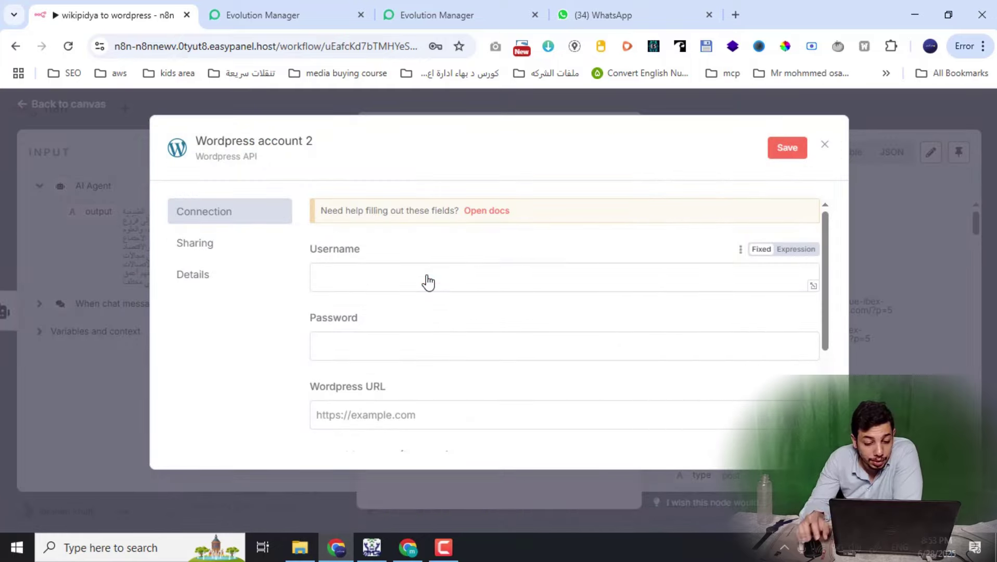
pyautogui.scroll(-3, 427, 276)
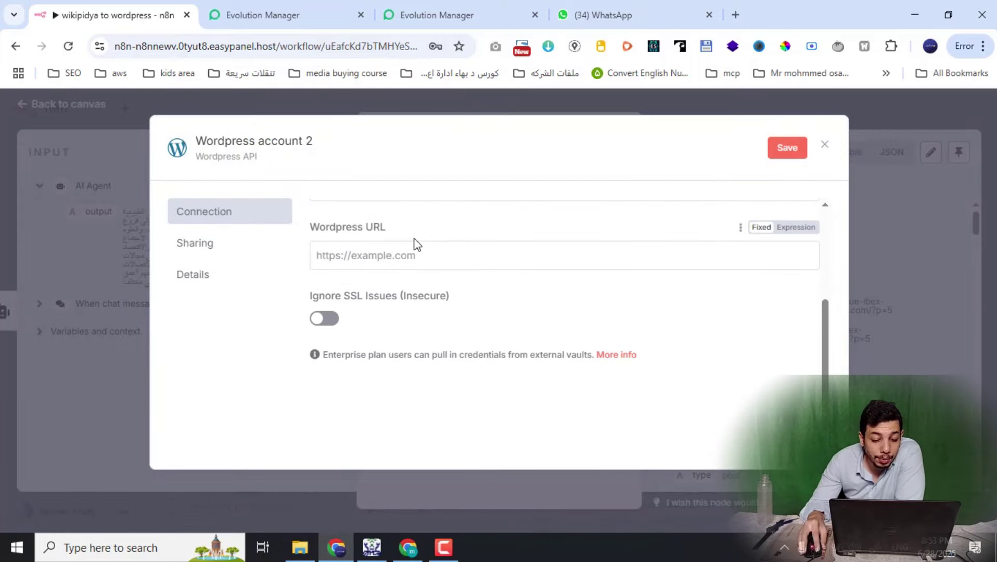
pyautogui.click(416, 251)
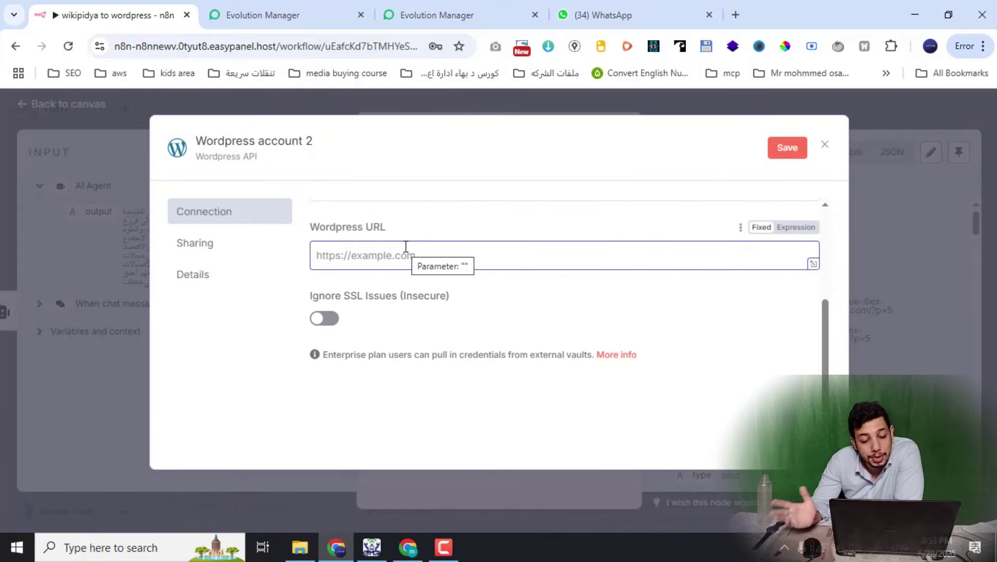
pyautogui.scroll(3, 406, 247)
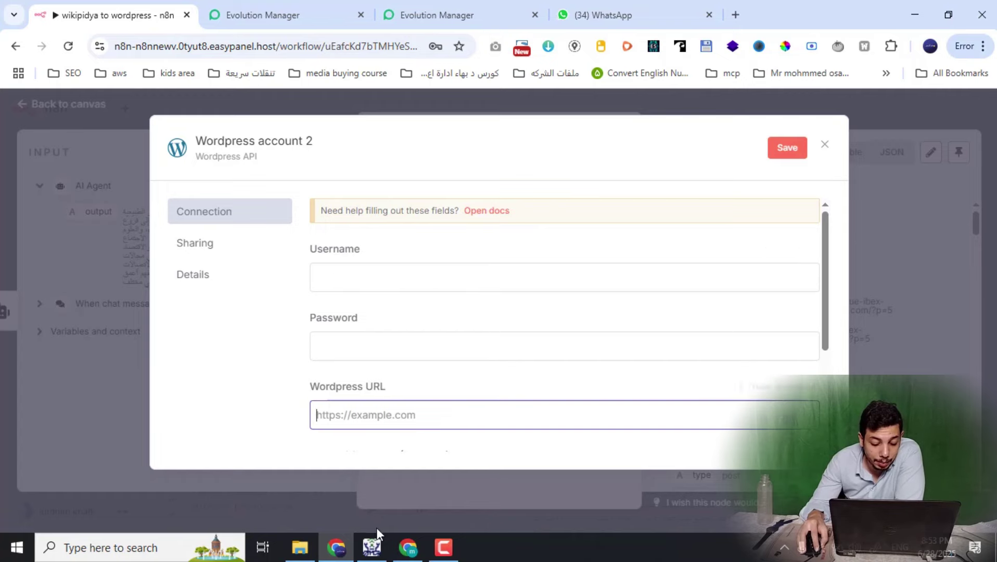
# Step: Switch to the WordPress admin and open the list of all users to look at the first administrator's username
pyautogui.click(408, 548)
pyautogui.click(221, 15)
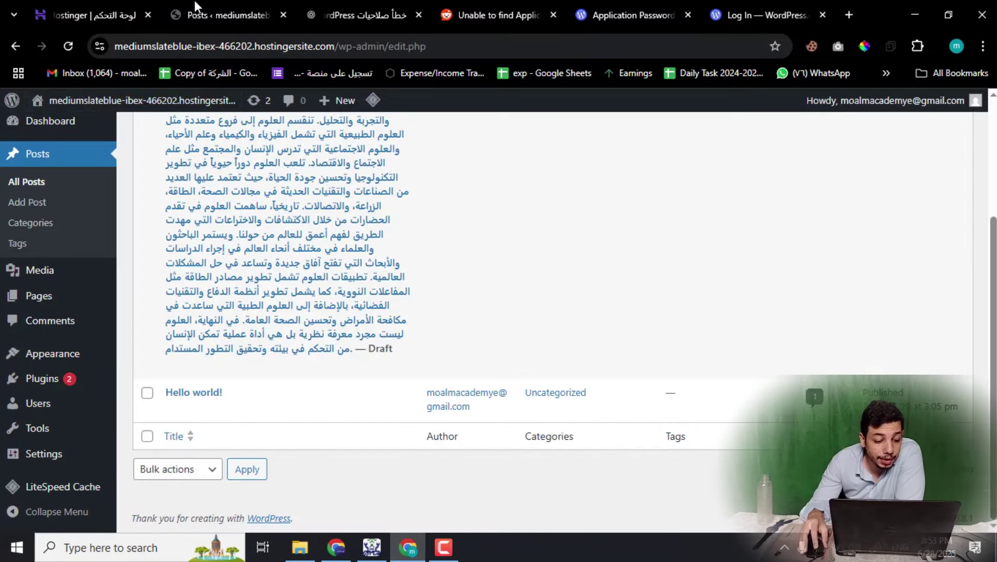
pyautogui.moveTo(39, 403)
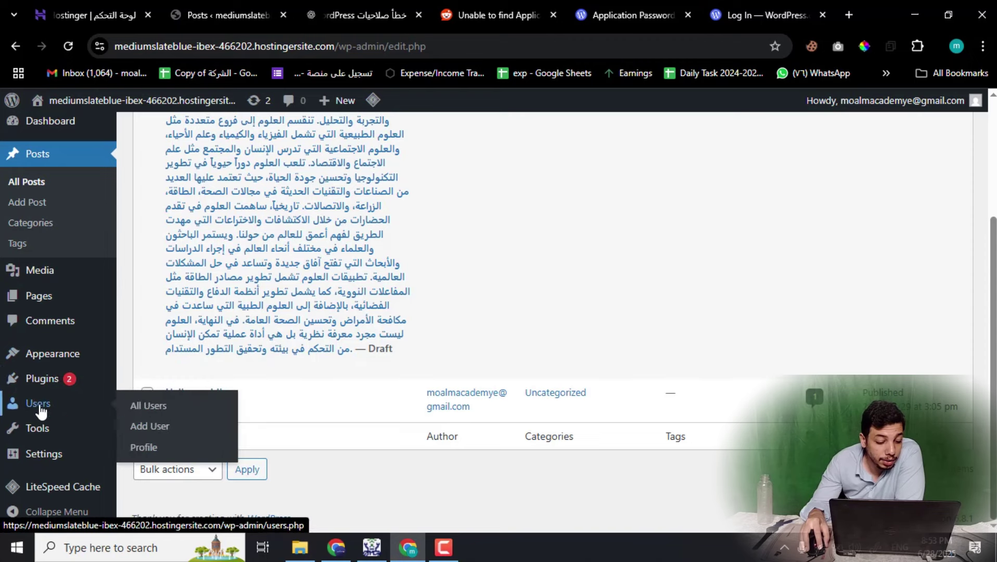
pyautogui.click(188, 413)
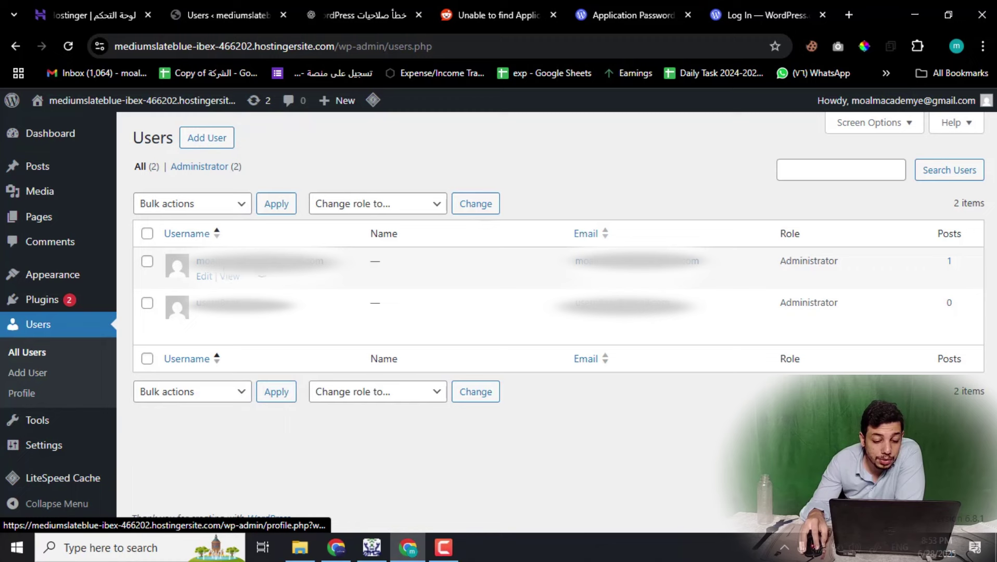
pyautogui.moveTo(324, 261); pyautogui.dragTo(196, 261)
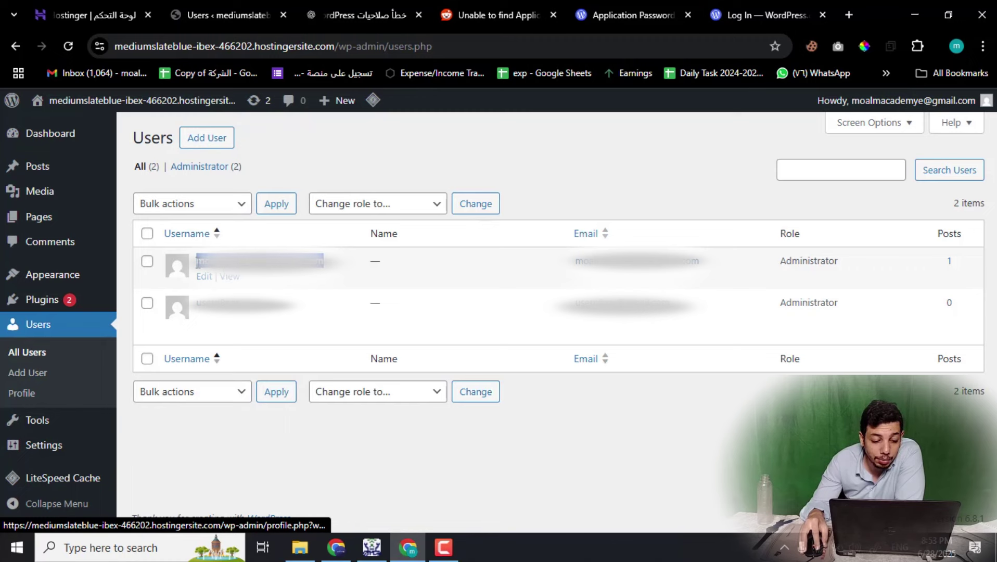
pyautogui.click(284, 149)
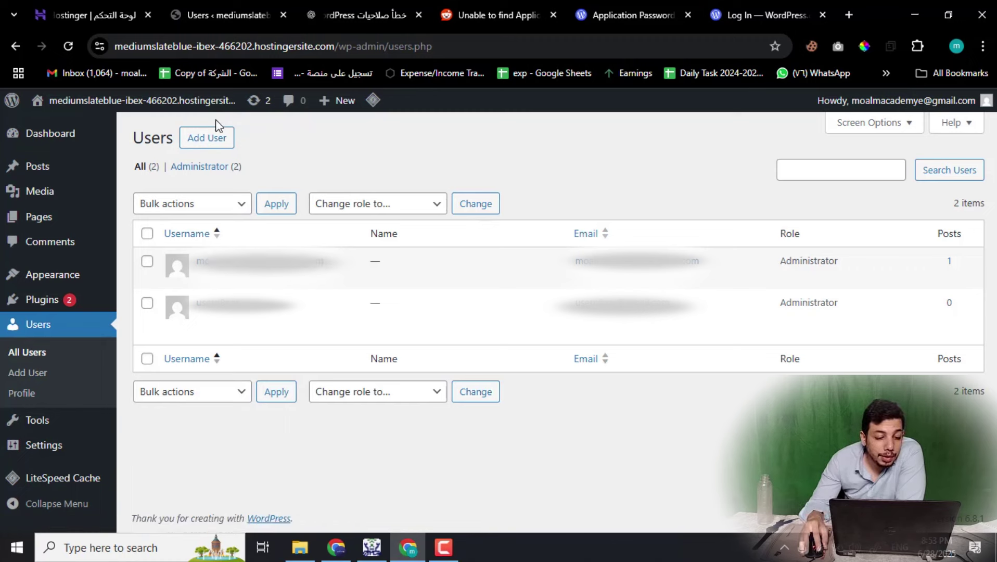
# Step: Open the Add User form and compare its username and generated password fields with those of the n8n credential
pyautogui.click(225, 140)
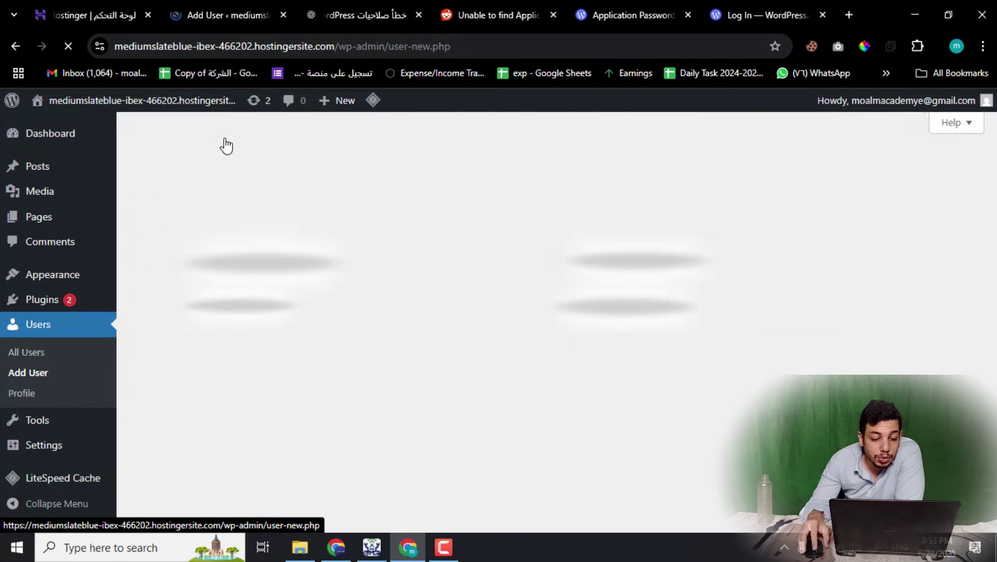
pyautogui.click(322, 204)
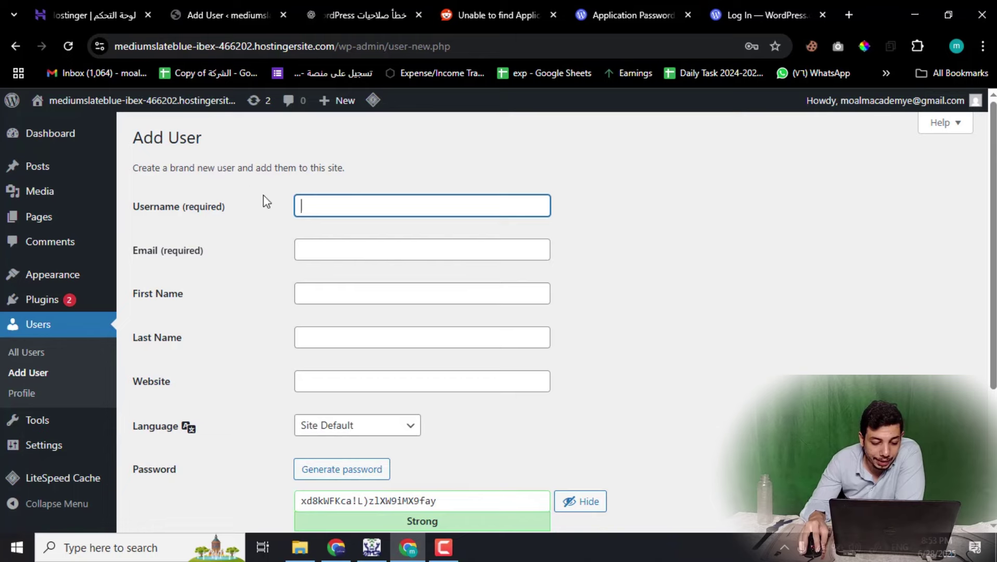
pyautogui.click(336, 546)
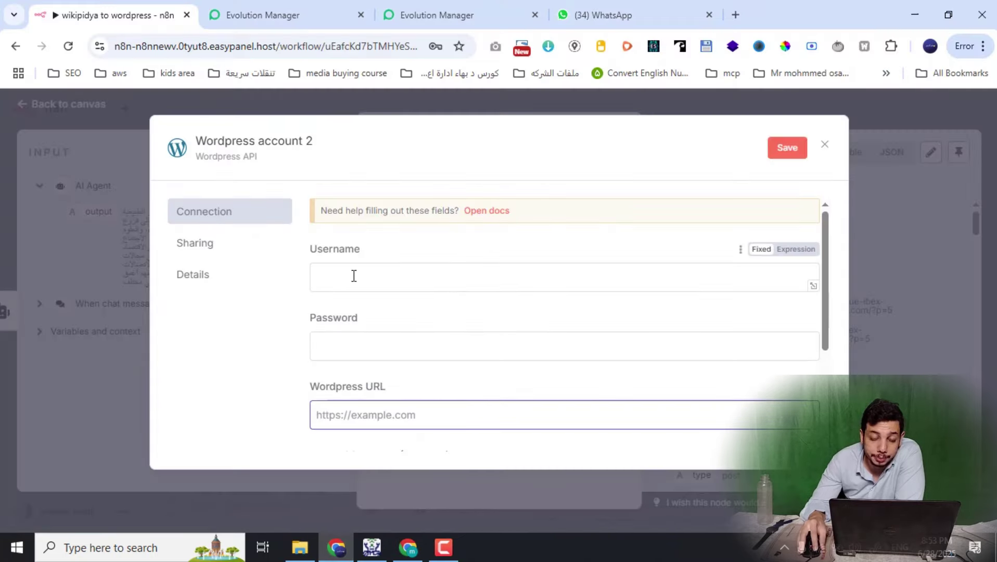
pyautogui.click(405, 555)
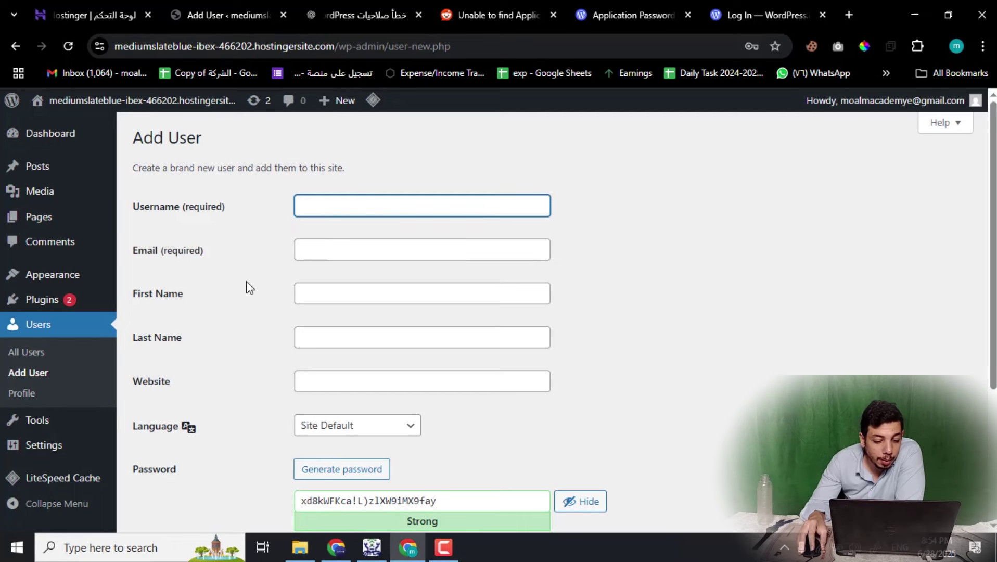
pyautogui.scroll(-3, 307, 242)
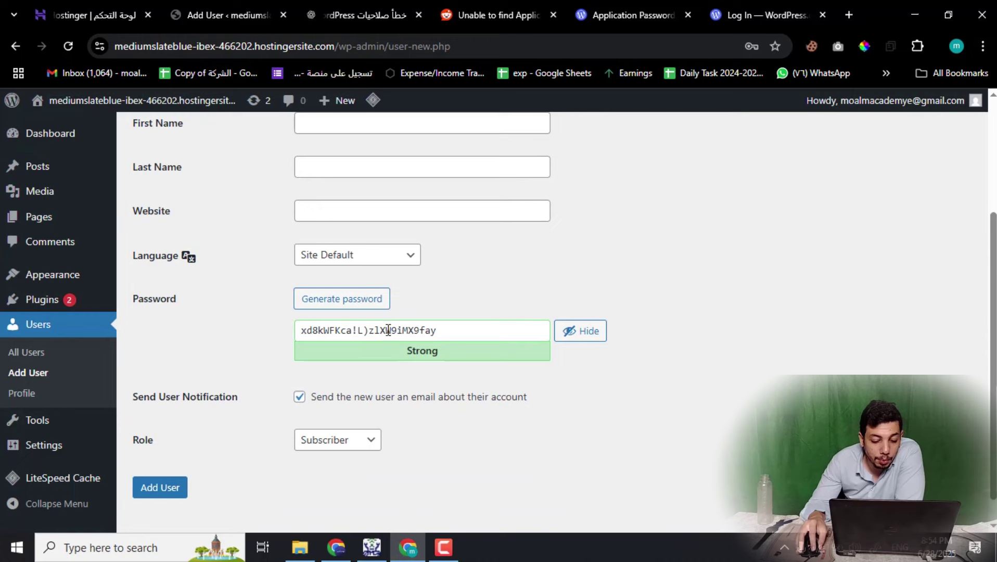
pyautogui.moveTo(450, 330); pyautogui.dragTo(289, 343)
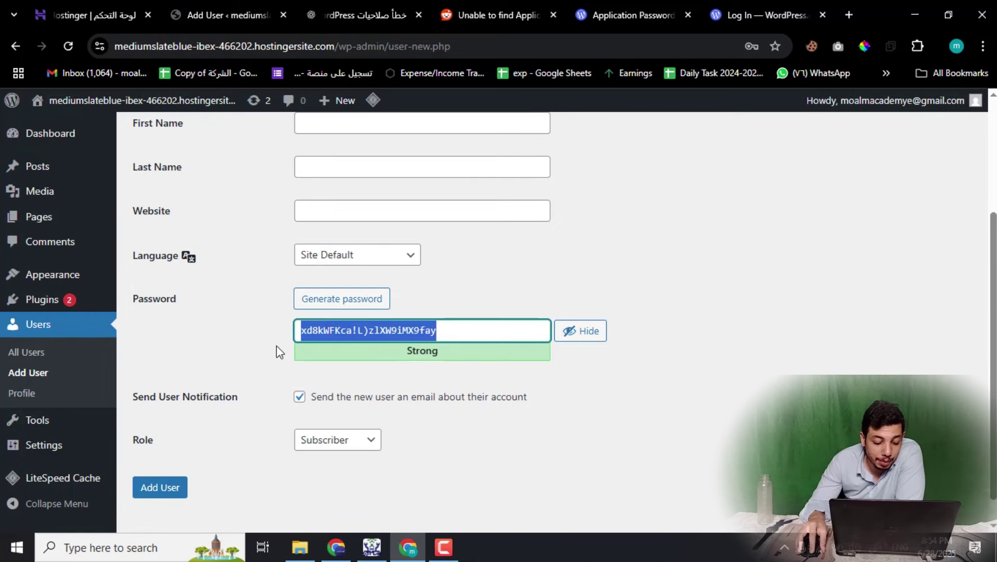
pyautogui.click(276, 346)
# Step: Open the n8n user's edit page and examine its account management and Application Passwords sections
pyautogui.scroll(-1, 283, 344)
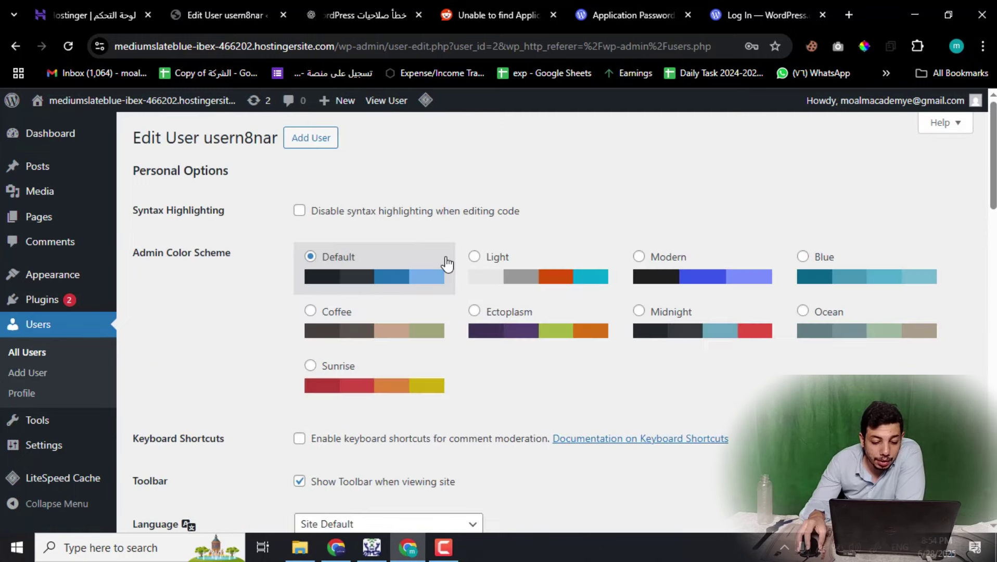
pyautogui.scroll(-3, 444, 262)
pyautogui.scroll(-10, 363, 311)
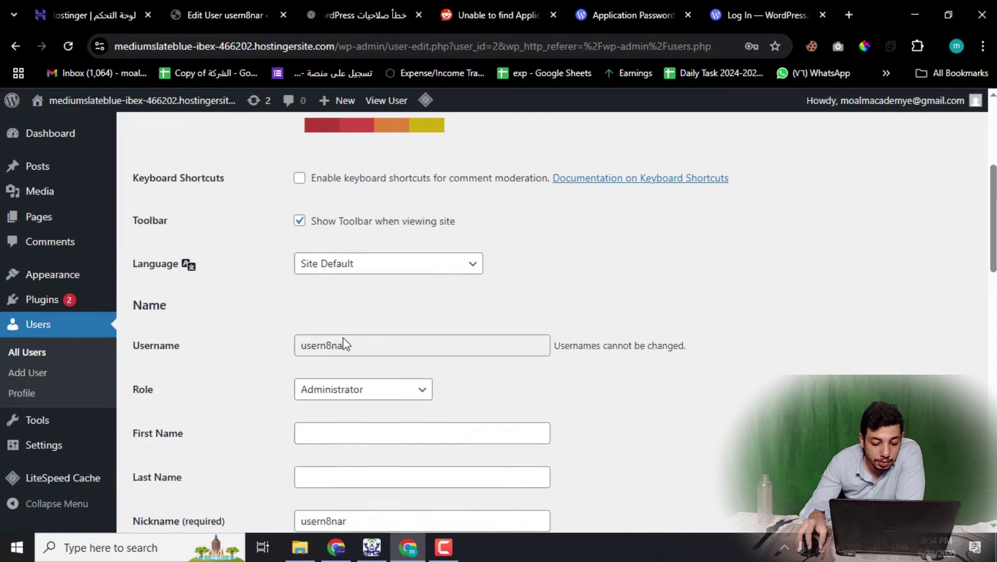
pyautogui.scroll(-6, 439, 314)
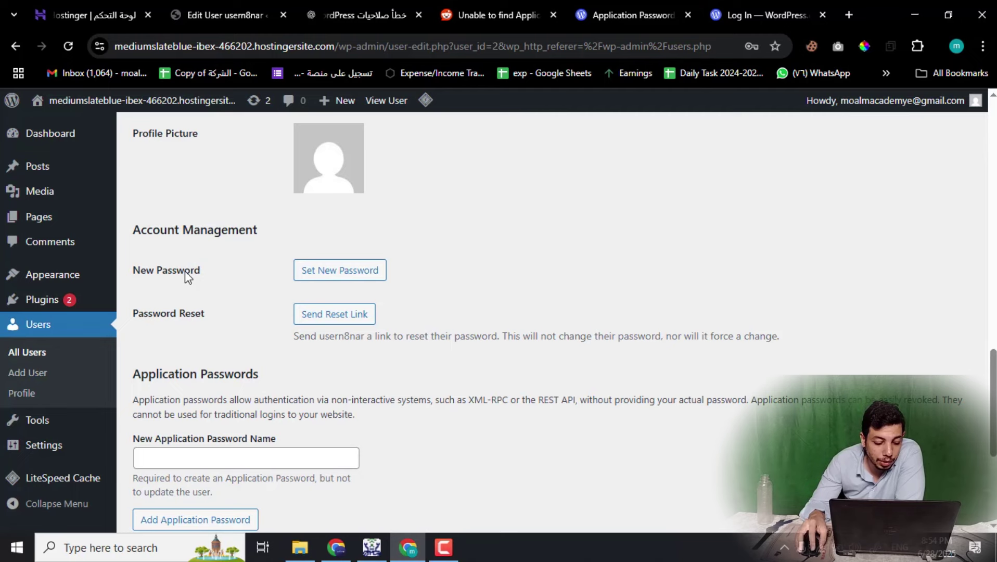
pyautogui.scroll(-5, 208, 432)
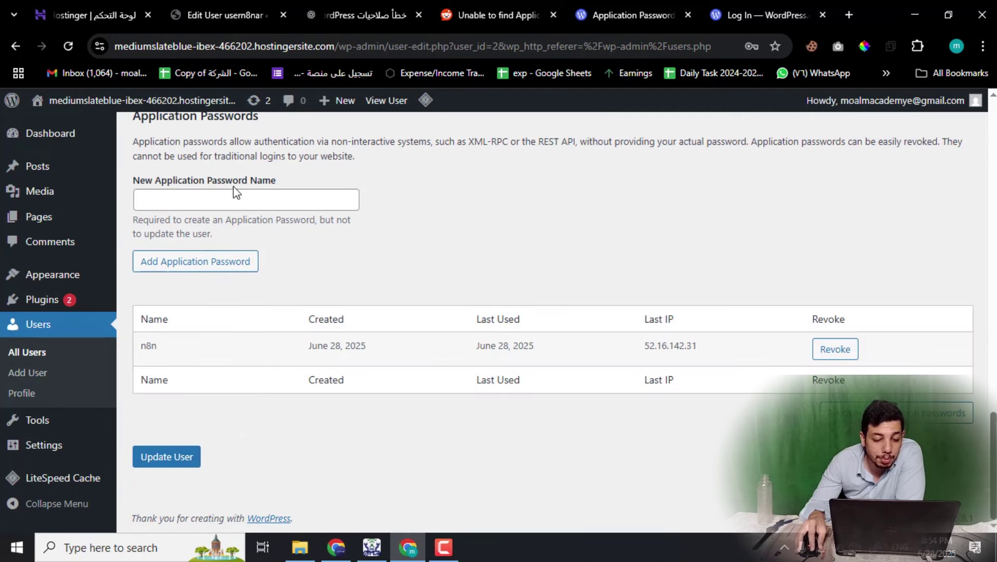
pyautogui.scroll(3, 252, 211)
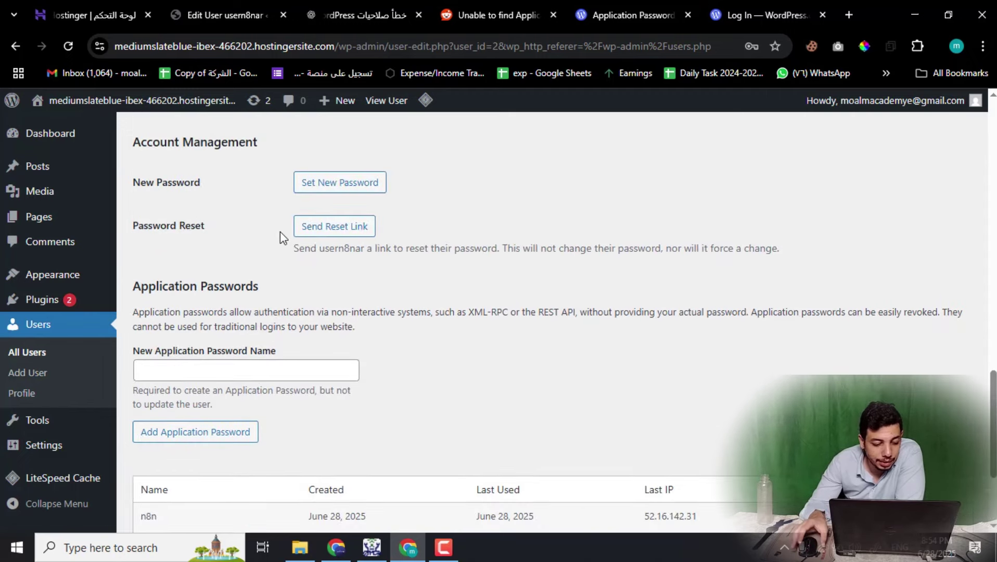
# Step: Open the installed plugins list in a new browser tab and review which plugins are deactivated
pyautogui.moveTo(62, 299)
pyautogui.rightClick(165, 303)
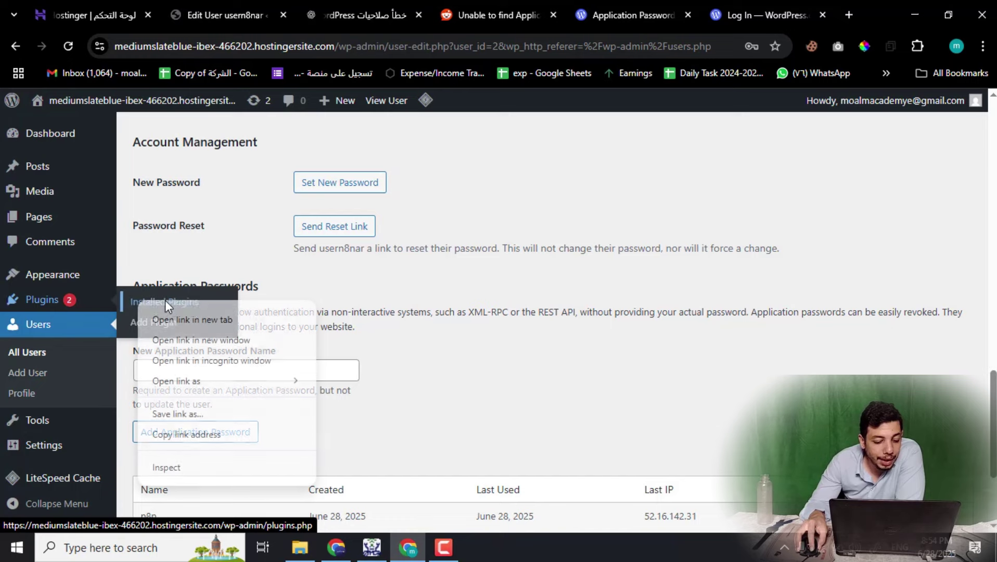
pyautogui.click(192, 319)
pyautogui.hotkey('ctrl', 'Tab')
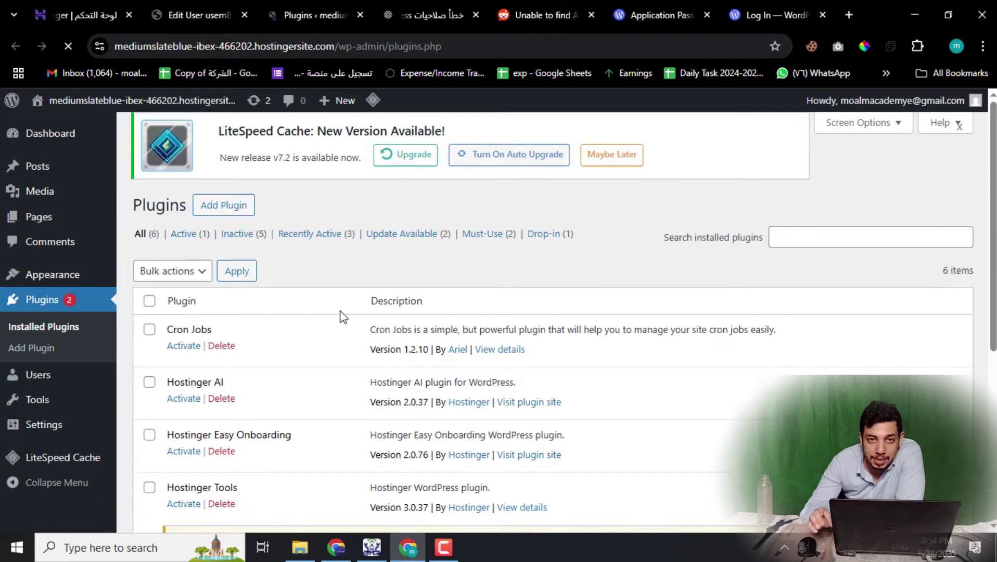
pyautogui.scroll(-3, 340, 314)
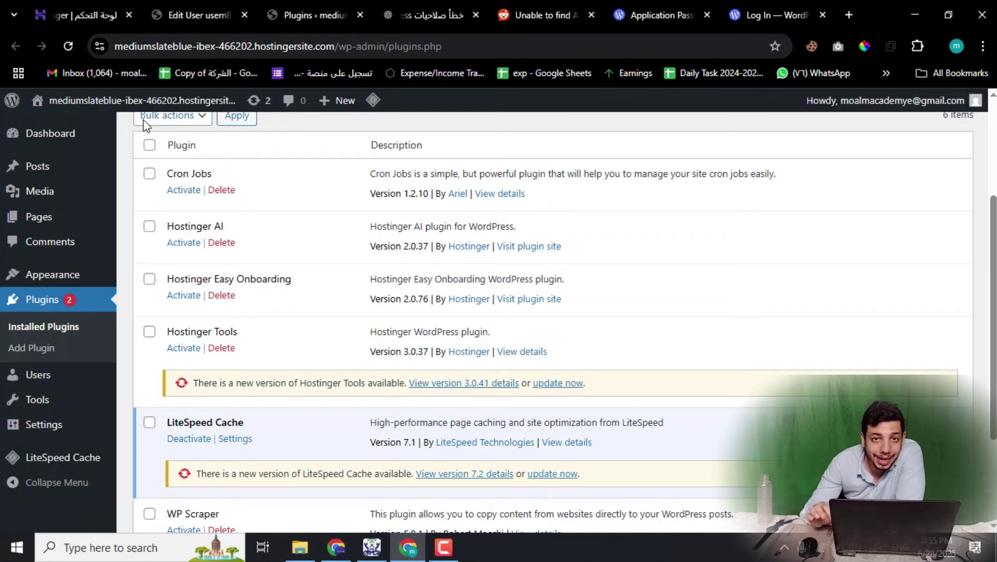
# Step: Back on the user's edit page, add an application password named "n8nar" and select the generated password
pyautogui.click(218, 3)
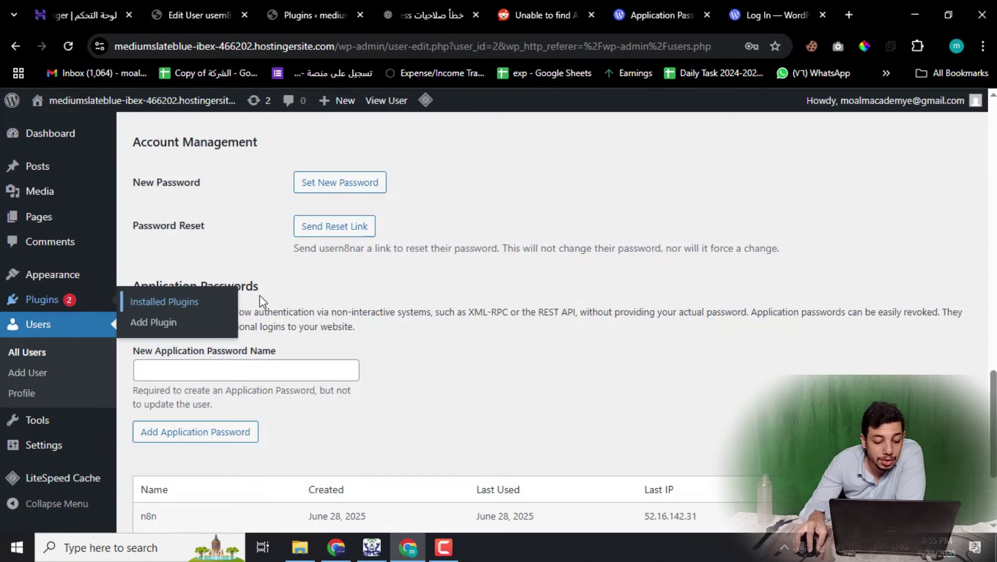
pyautogui.click(280, 370)
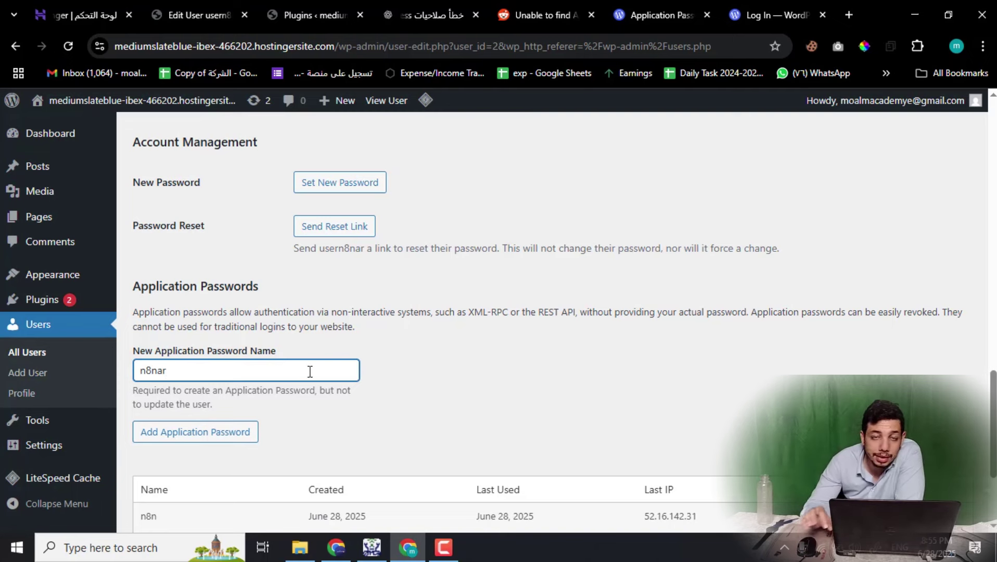
pyautogui.click(226, 439)
pyautogui.scroll(-3, 303, 382)
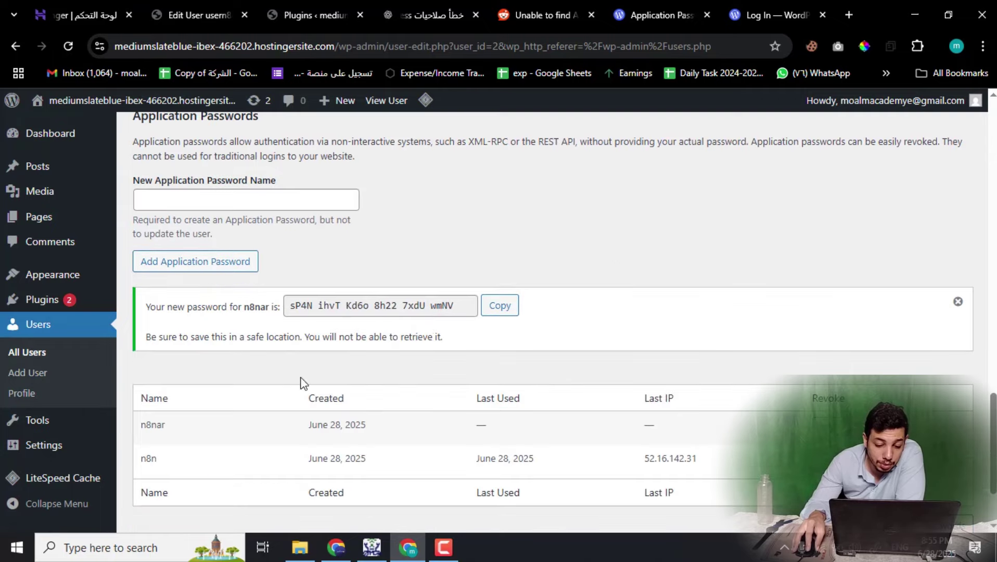
pyautogui.moveTo(454, 310); pyautogui.dragTo(285, 311)
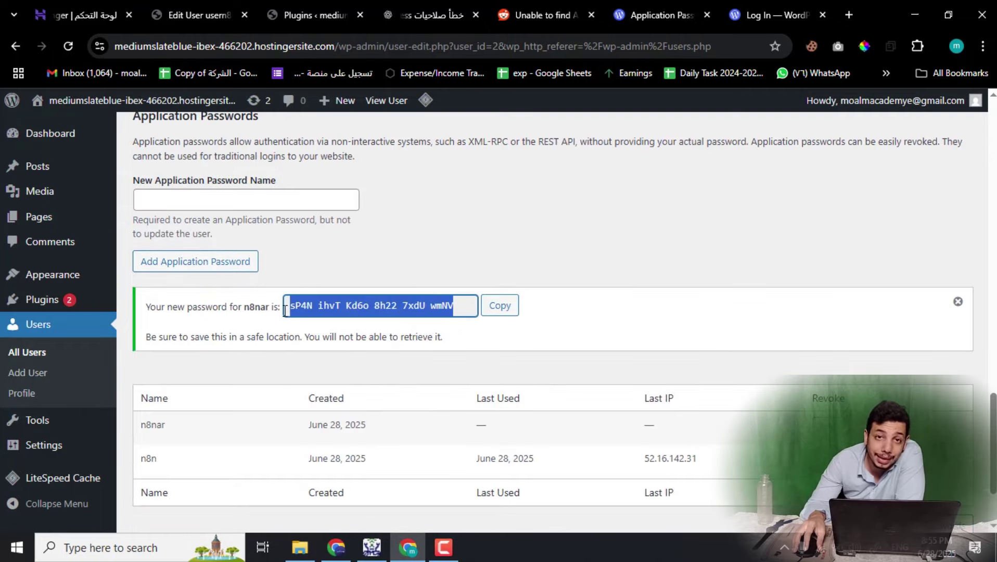
# Step: Return to n8n, close the new Wordpress credential unsaved, and review the Create a post node's Create operation and title expression
pyautogui.click(336, 546)
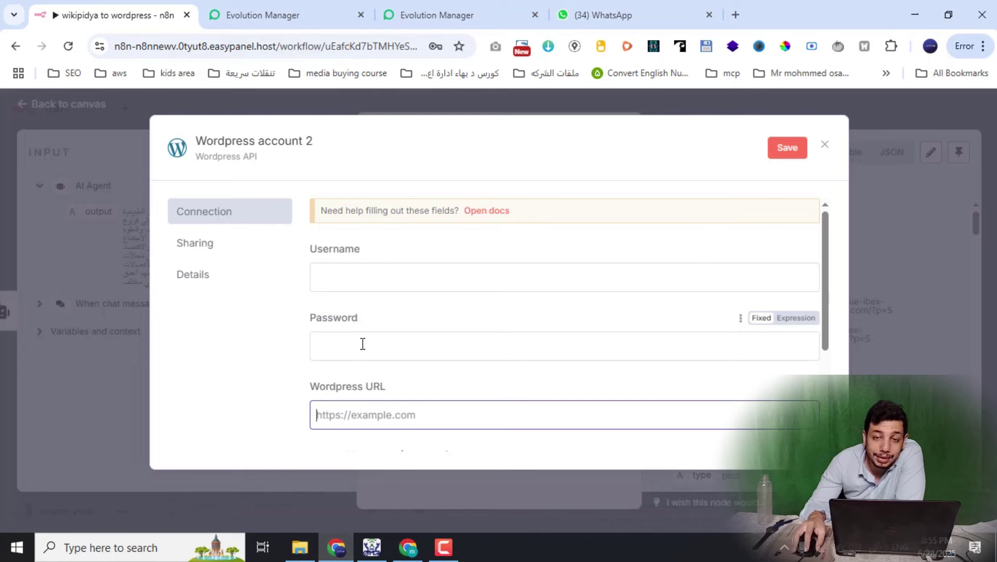
pyautogui.click(824, 146)
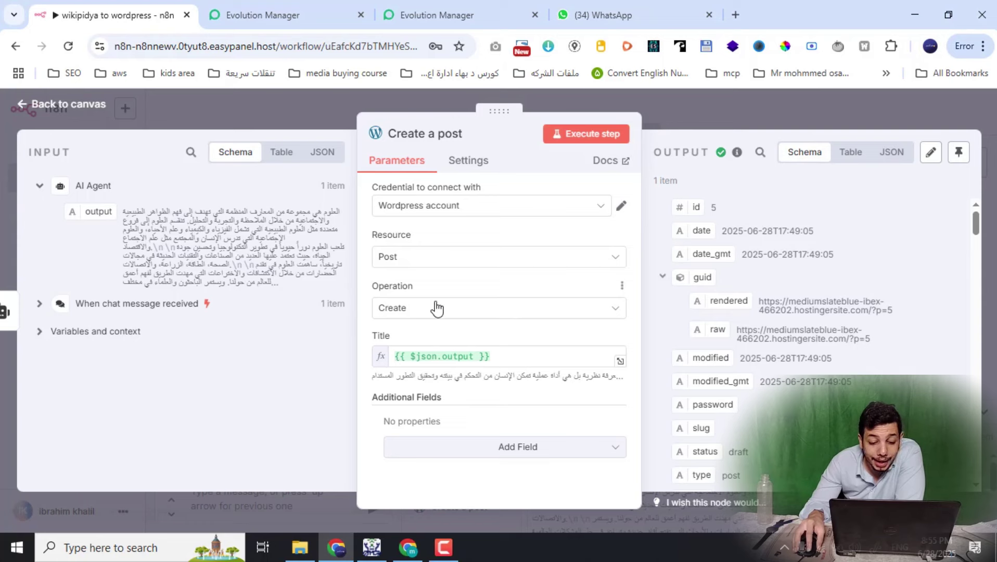
pyautogui.click(419, 309)
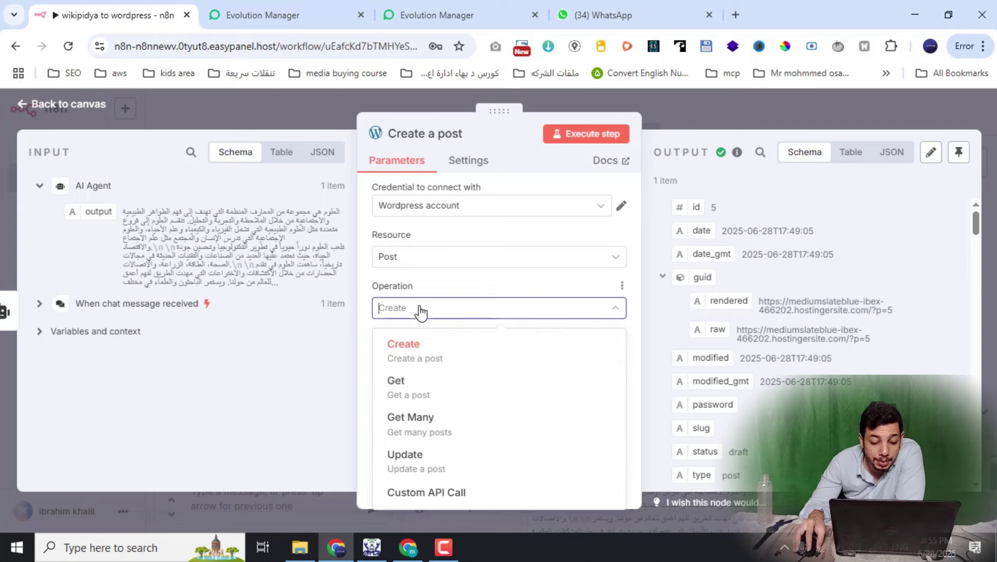
pyautogui.click(433, 343)
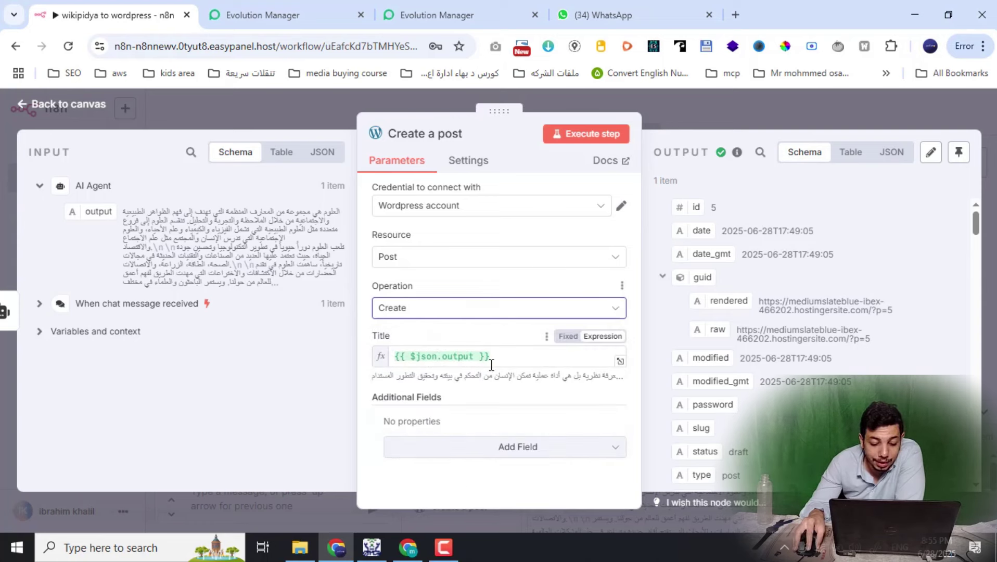
pyautogui.click(454, 355)
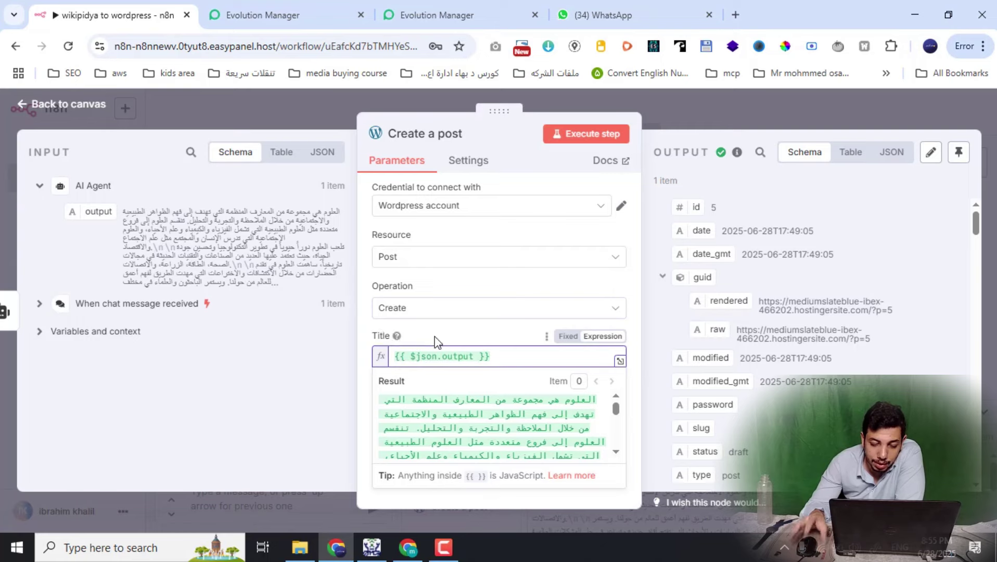
pyautogui.click(449, 275)
# Step: Add a Content field to the Create a post node and map the AI Agent's output to it as {{ $json.output }}
pyautogui.click(484, 448)
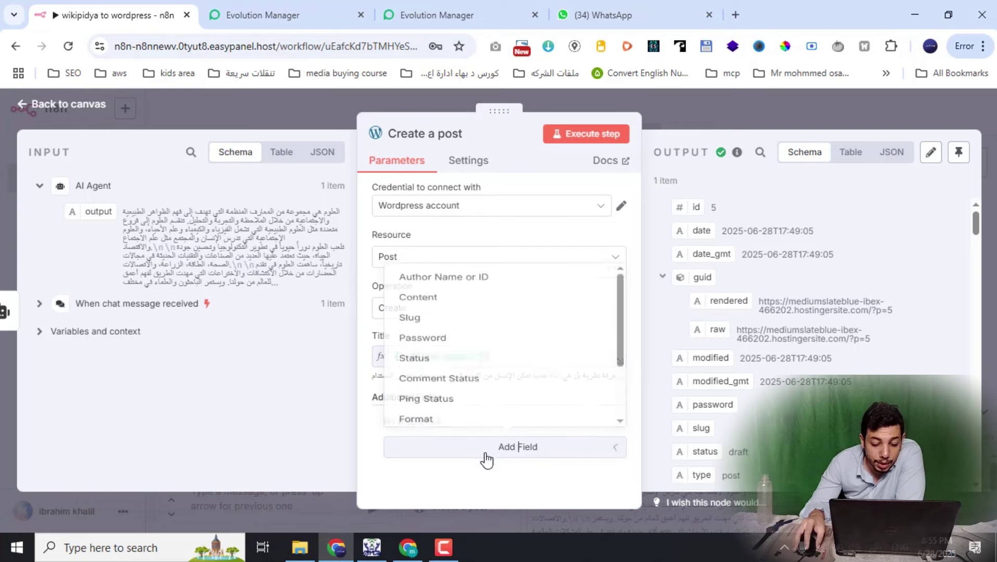
pyautogui.click(475, 270)
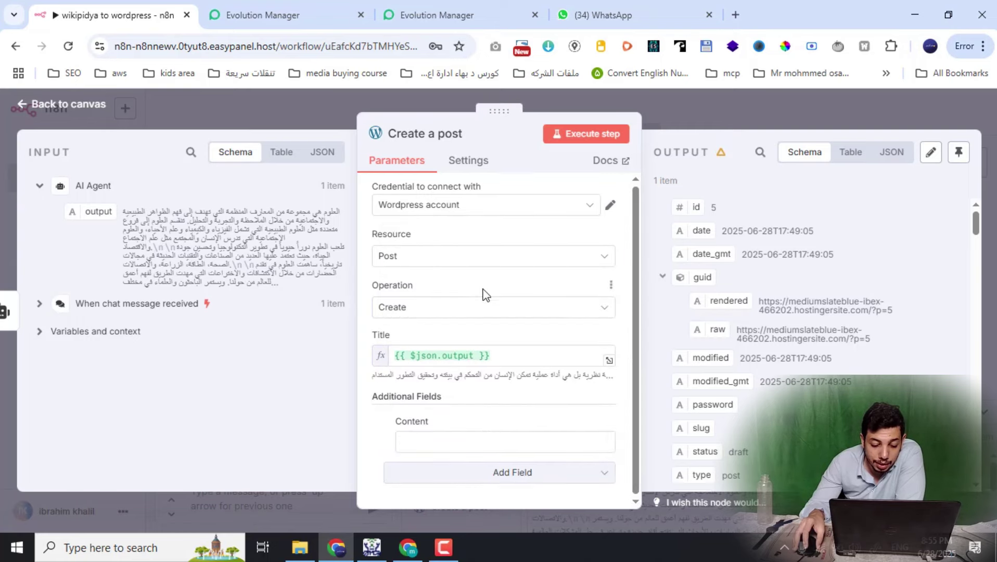
pyautogui.click(456, 442)
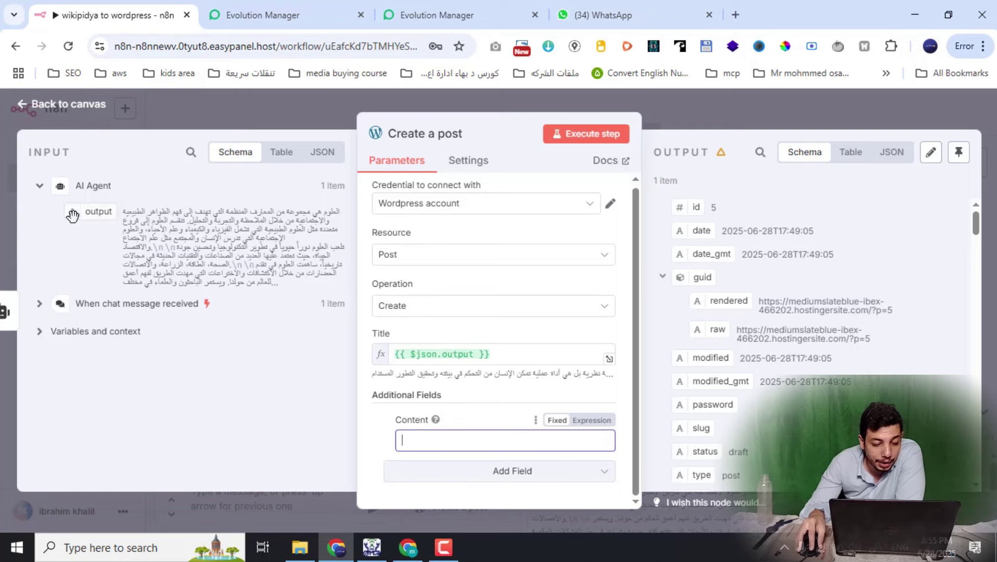
pyautogui.moveTo(86, 212); pyautogui.dragTo(452, 440)
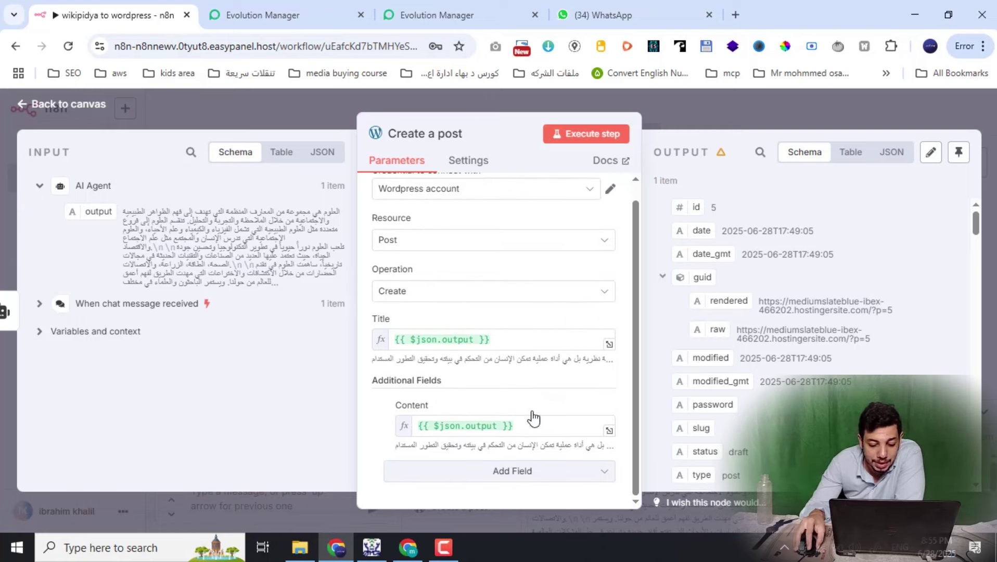
# Step: Browse the other additional fields available for the post, such as slug, status, format, categories and tags
pyautogui.click(525, 470)
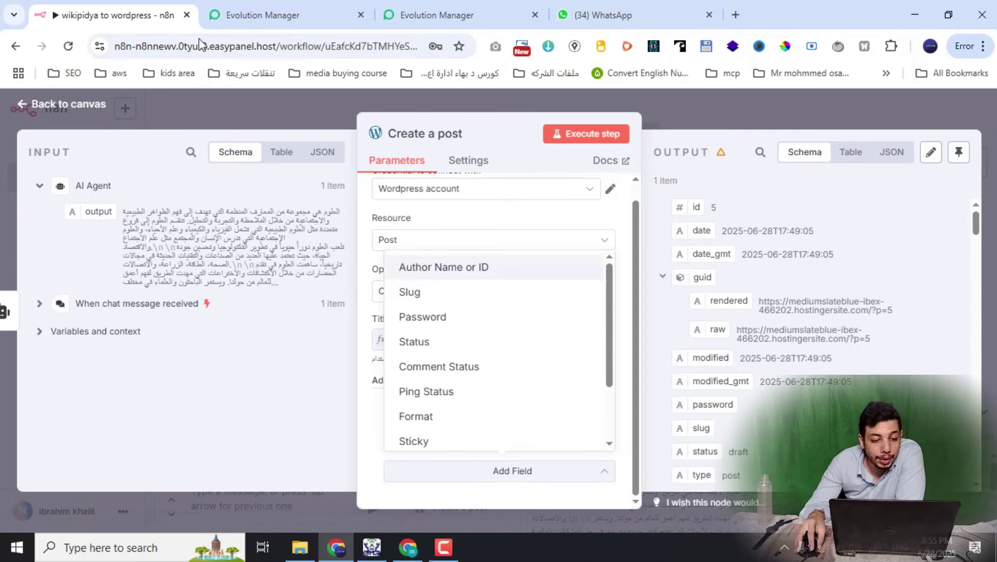
pyautogui.doubleClick(278, 47)
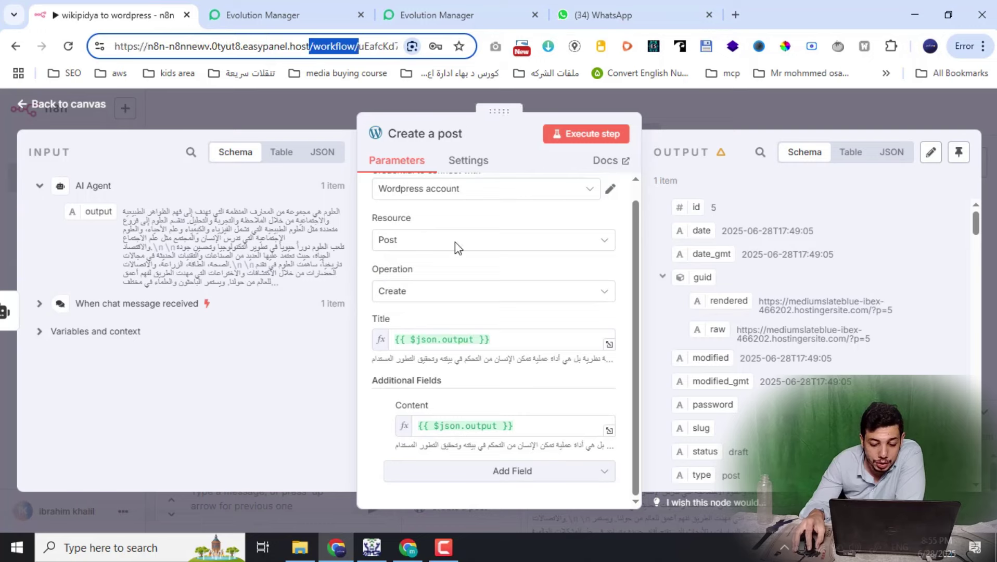
pyautogui.click(471, 472)
pyautogui.scroll(-3, 474, 286)
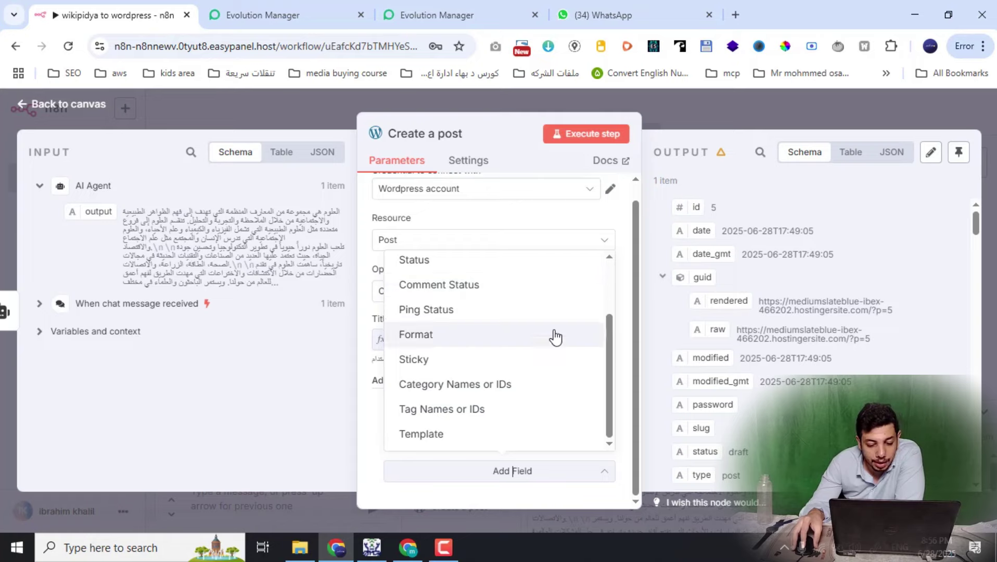
# Step: Leave the Create a post node and insert an OpenAI Generate an image node between the AI Agent and Create a post
pyautogui.scroll(2, 512, 322)
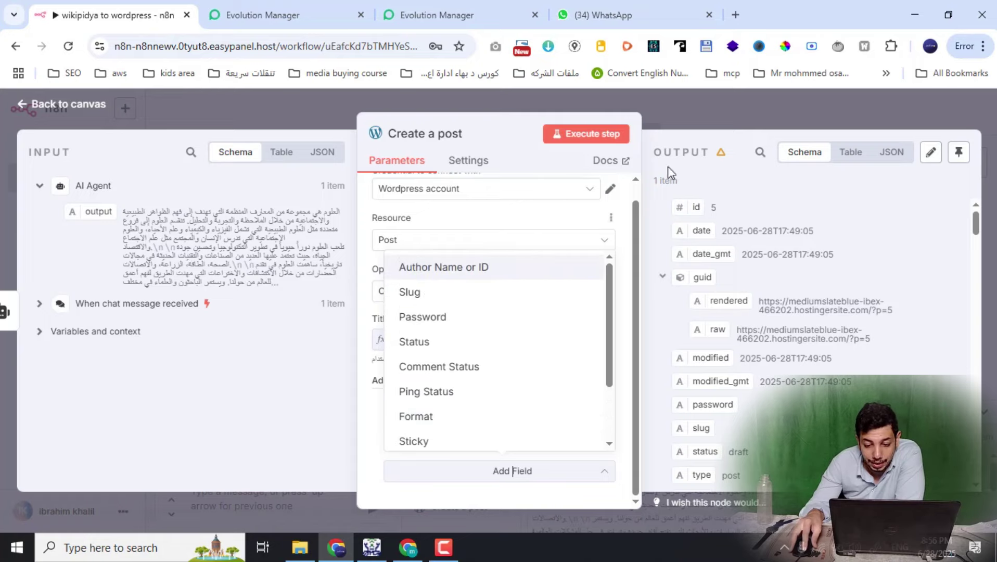
pyautogui.click(720, 103)
pyautogui.click(719, 108)
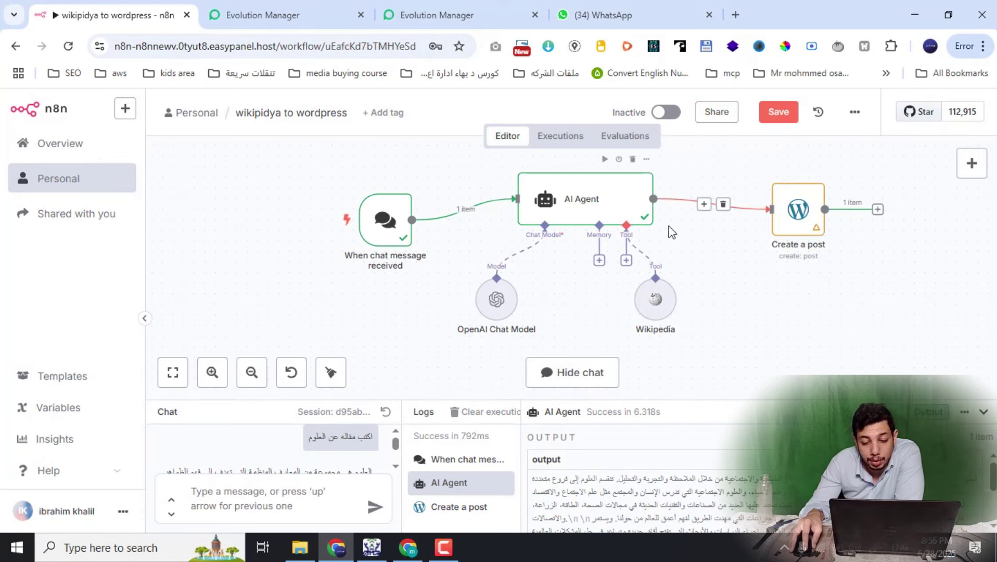
pyautogui.click(704, 204)
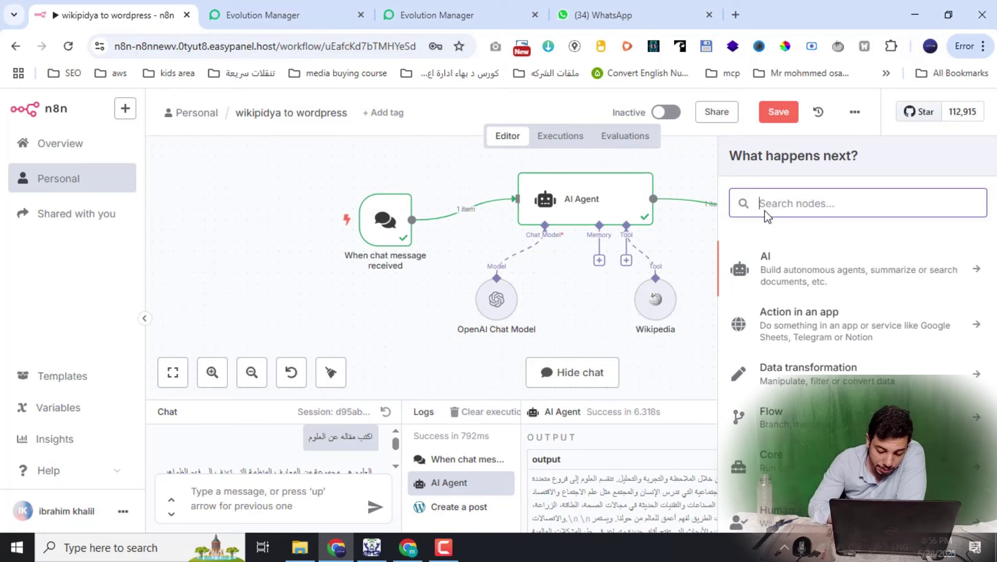
pyautogui.write('op')
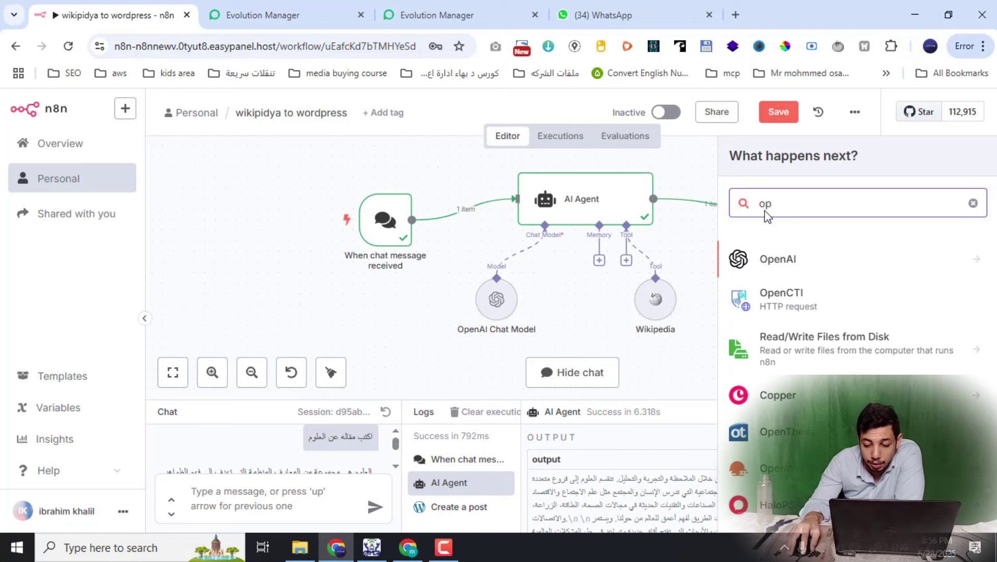
pyautogui.click(819, 257)
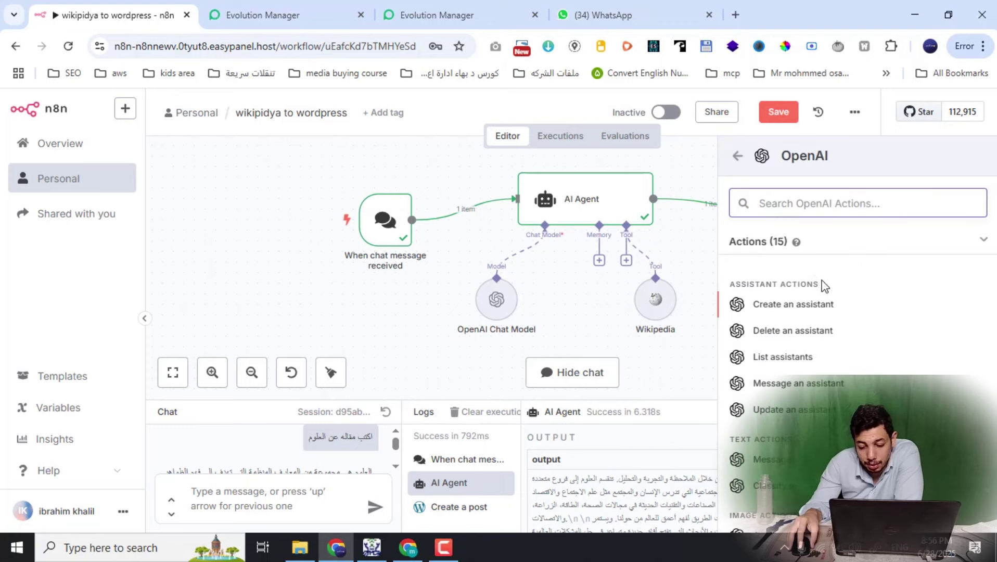
pyautogui.scroll(-3, 829, 287)
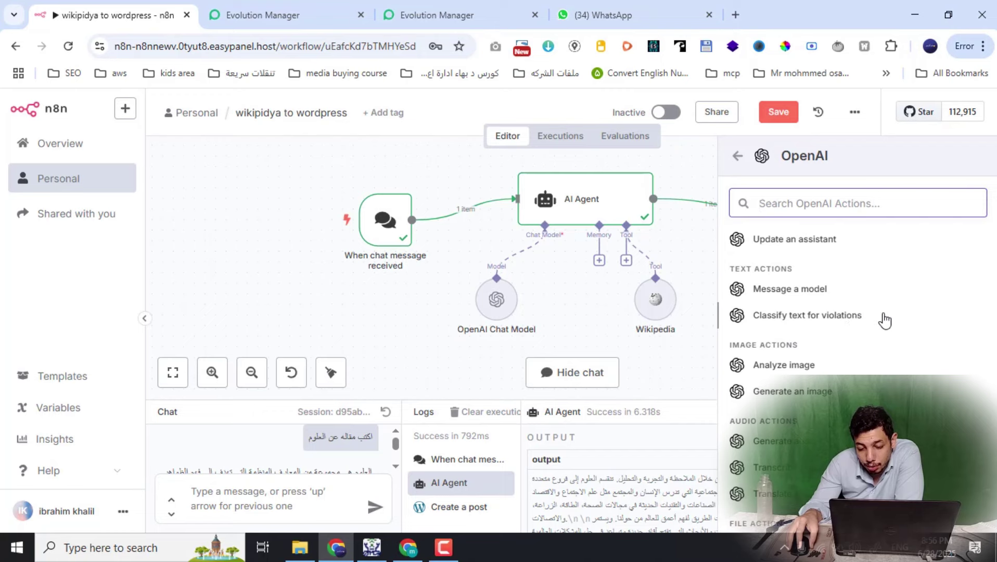
pyautogui.scroll(-2, 884, 320)
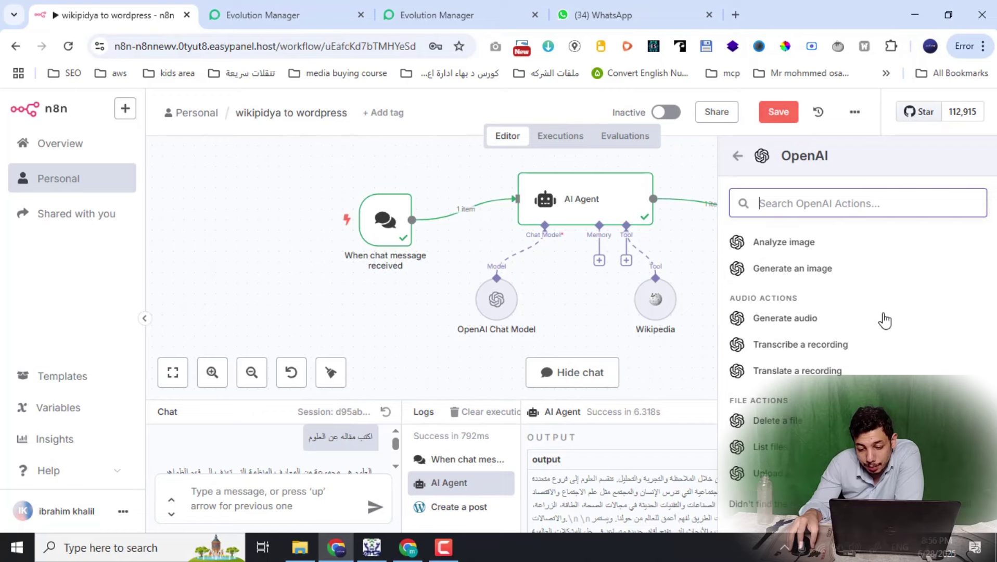
pyautogui.click(778, 280)
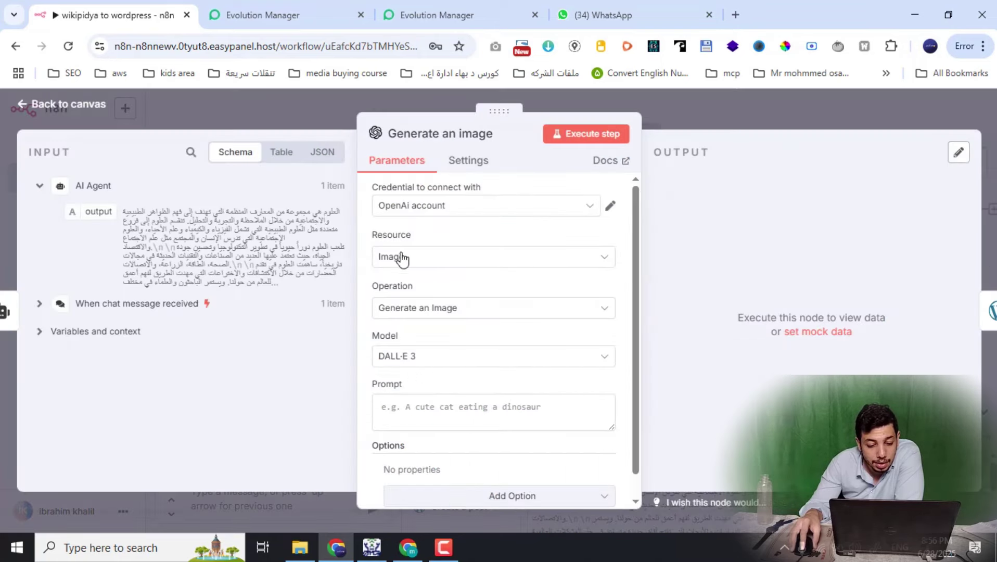
# Step: Map the AI Agent's output to the image node's Prompt as {{ $json.output }} and return to the canvas
pyautogui.scroll(-1, 486, 314)
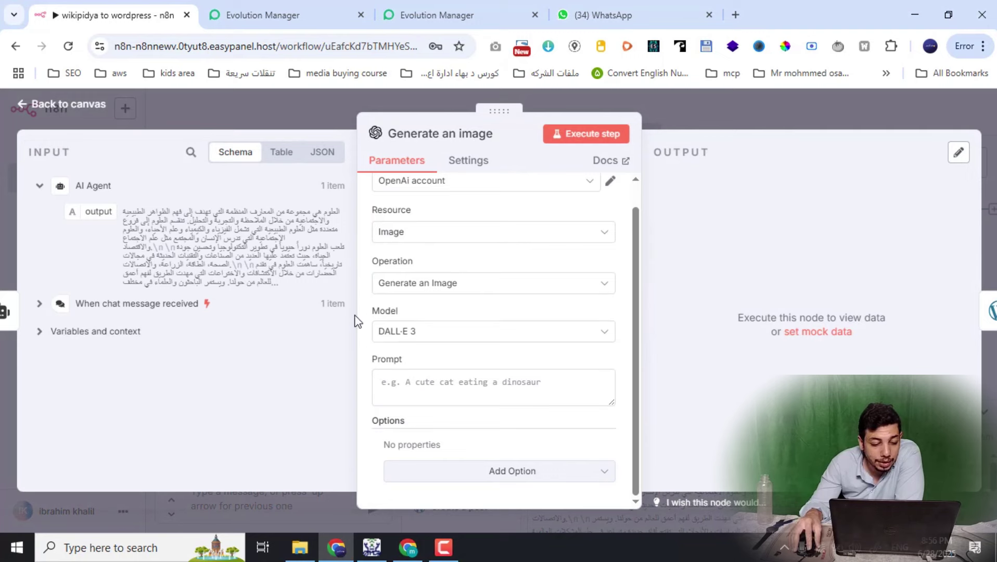
pyautogui.moveTo(99, 212); pyautogui.dragTo(391, 387)
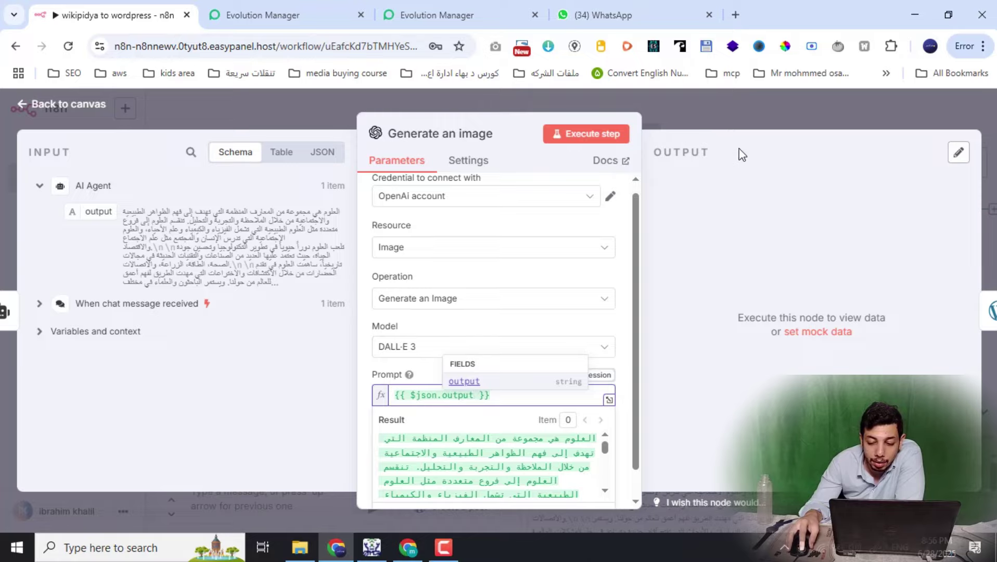
pyautogui.press('Escape')
# Step: Review the Create a post node's title and content expressions, and return to the canvas
pyautogui.doubleClick(917, 218)
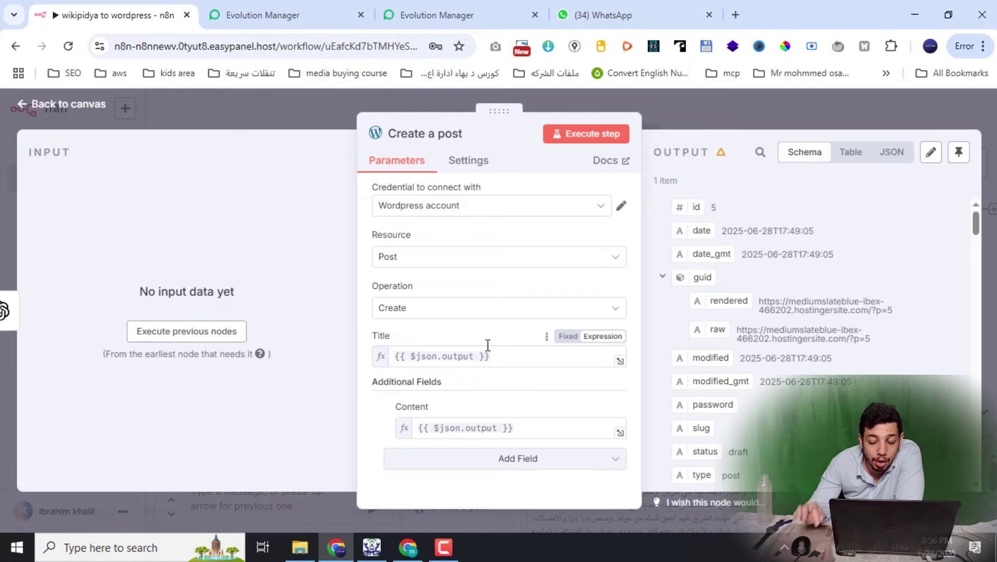
pyautogui.click(716, 113)
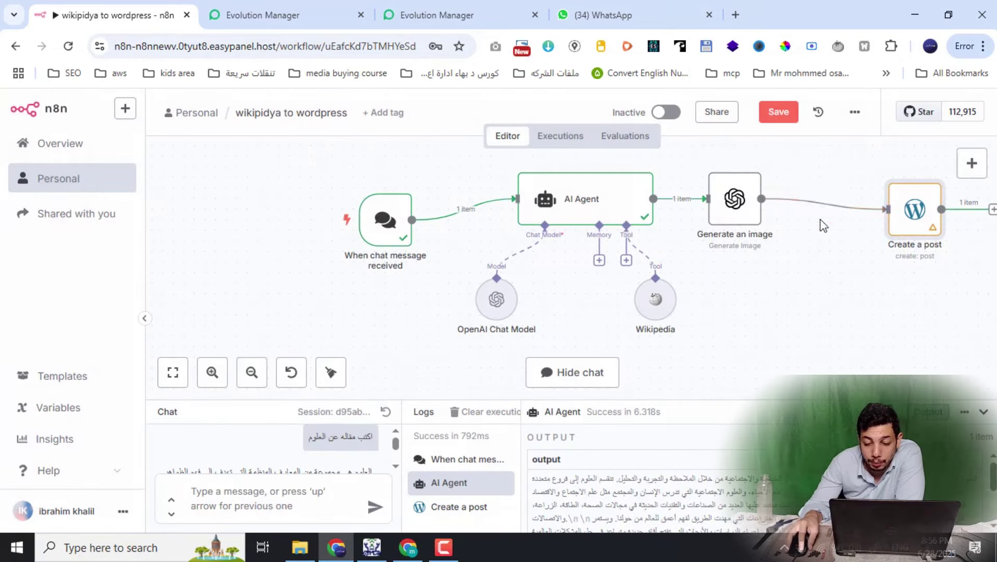